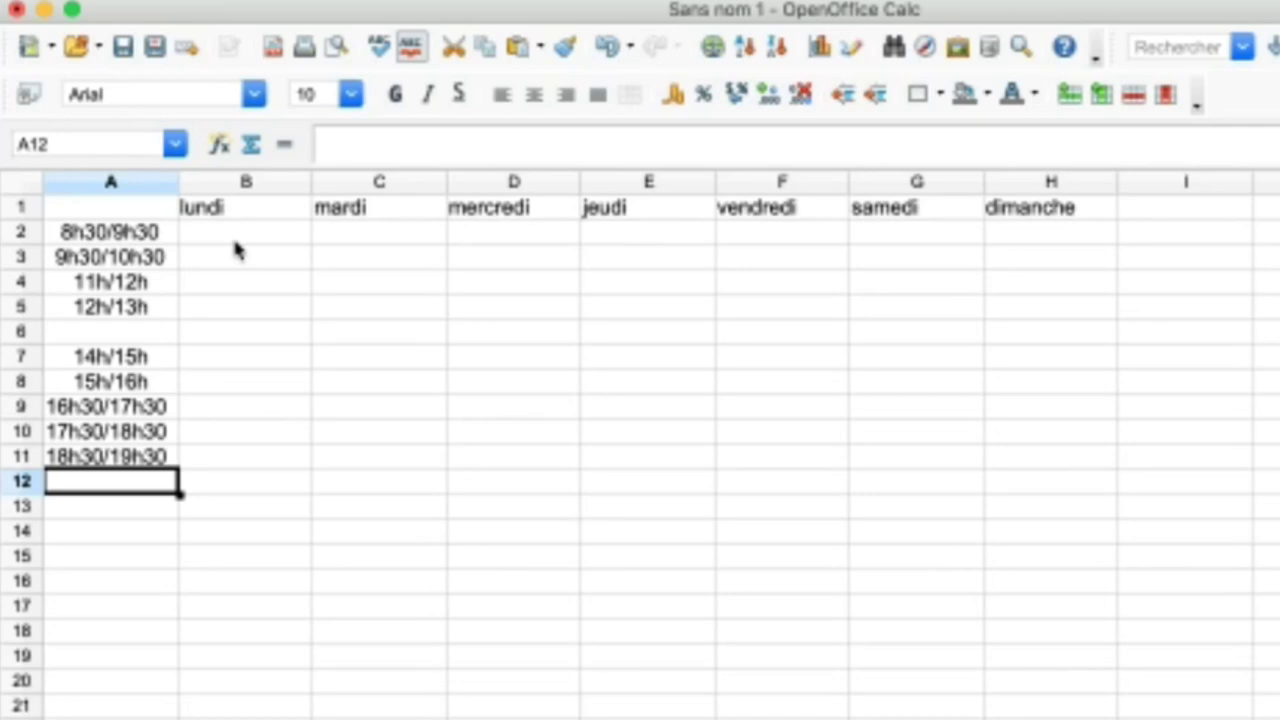
- Shade the Thursday afternoon slots E7:E11 light grey and the Friday morning slots F2:F5 a darker grey
click(1206, 268)
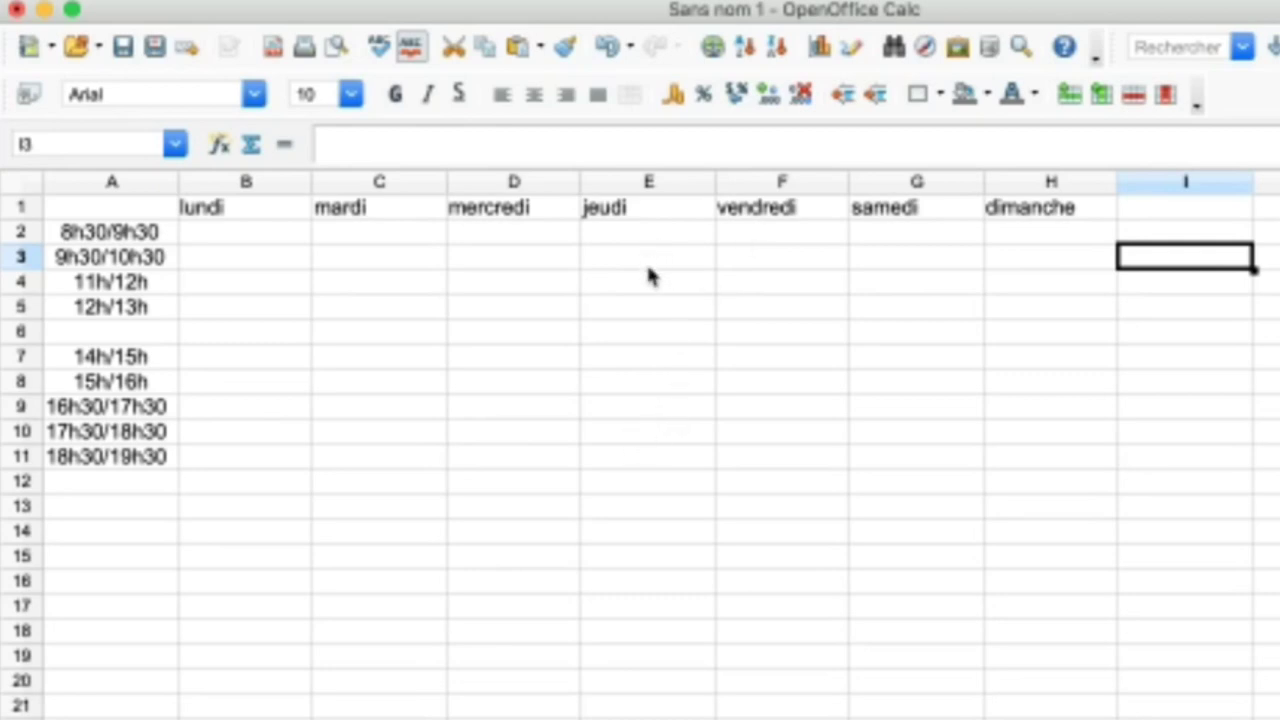
drag(623, 363, 631, 454)
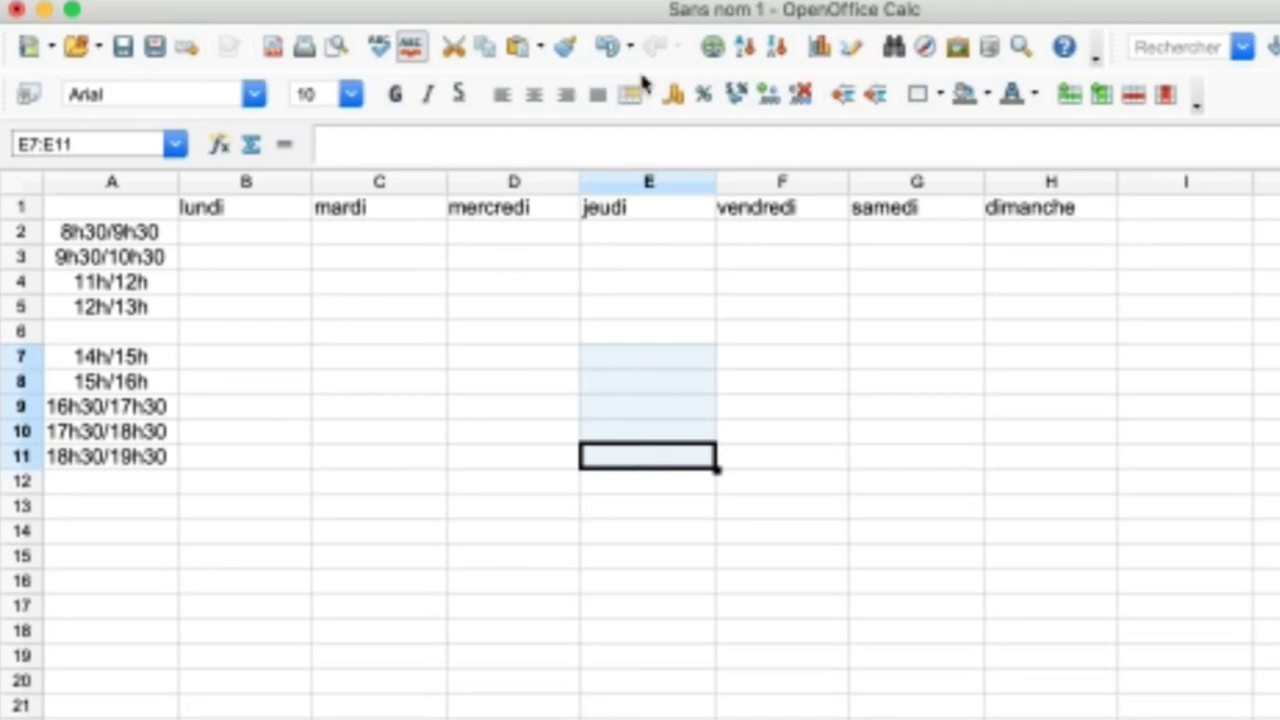
click(984, 96)
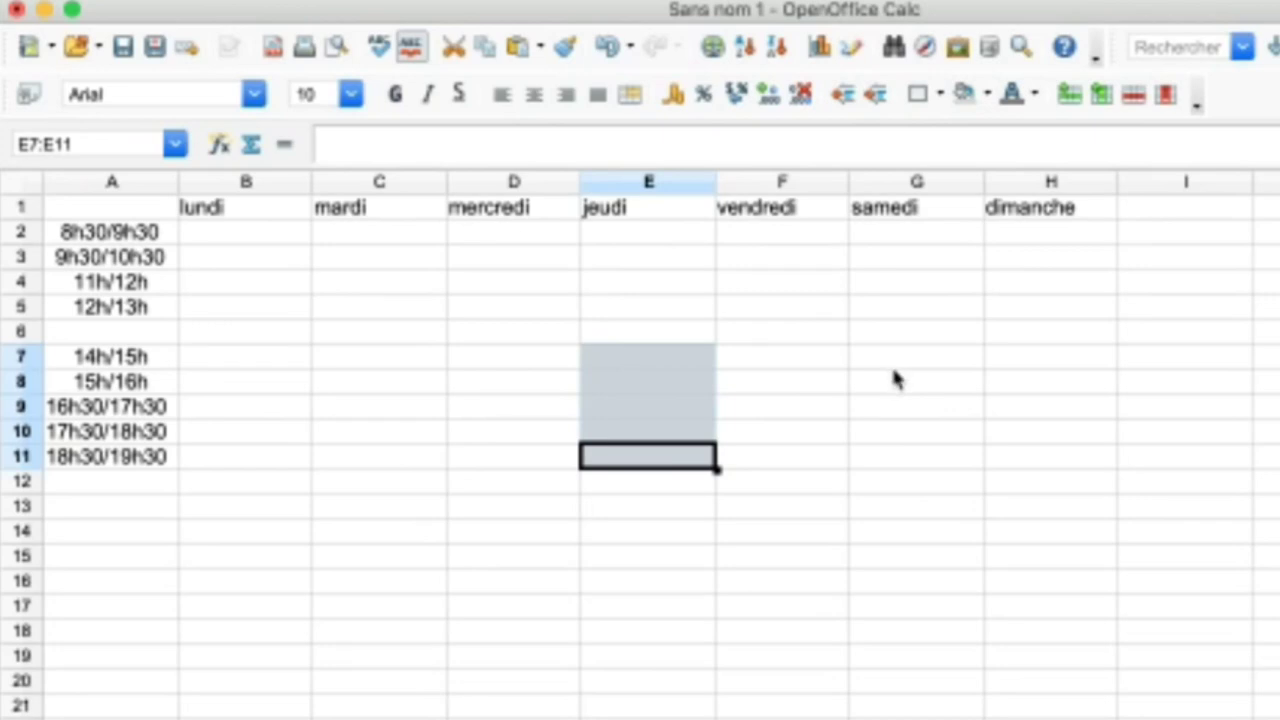
click(786, 242)
drag(786, 242, 794, 303)
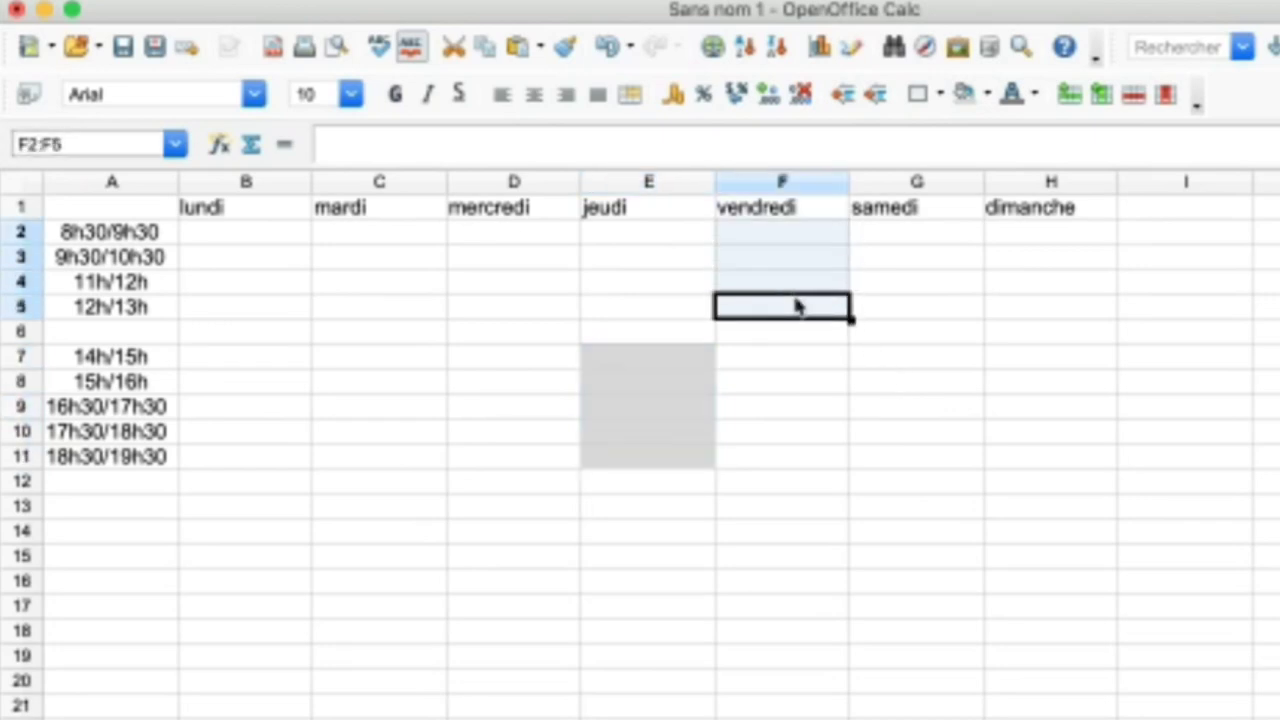
click(984, 96)
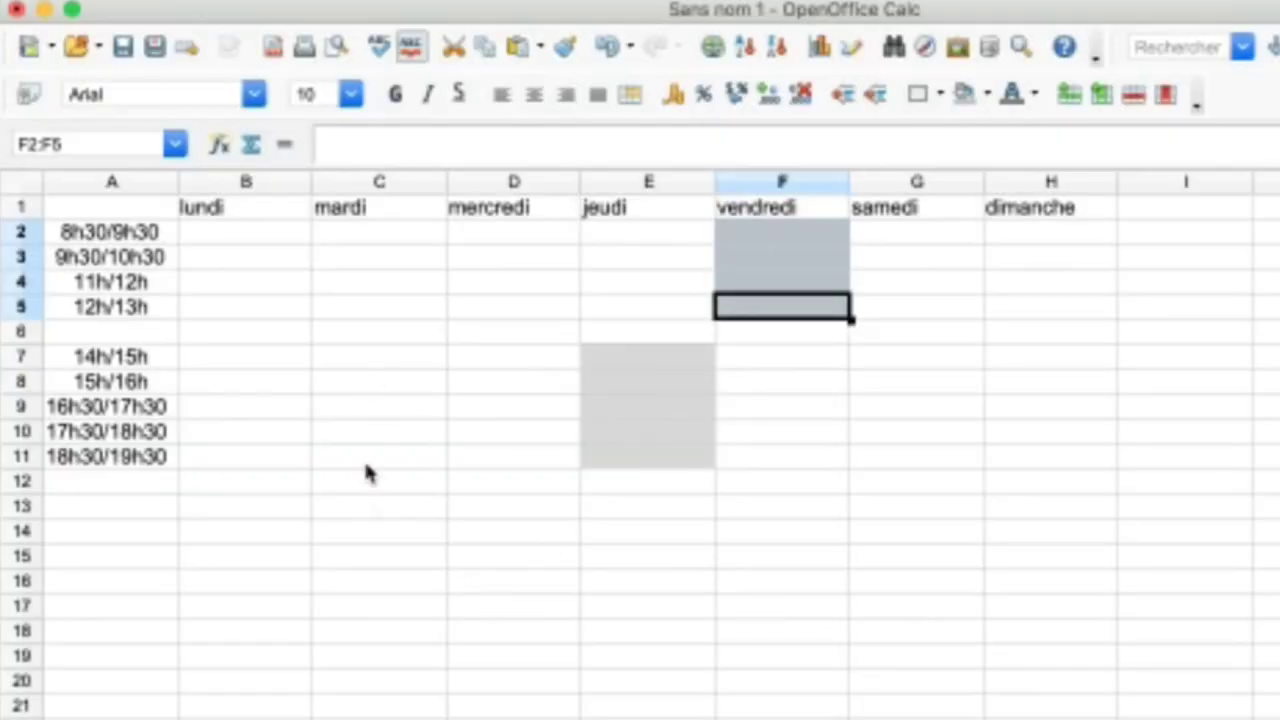
- Shade the Sunday 12h/13h slot in H5 grey
click(1022, 302)
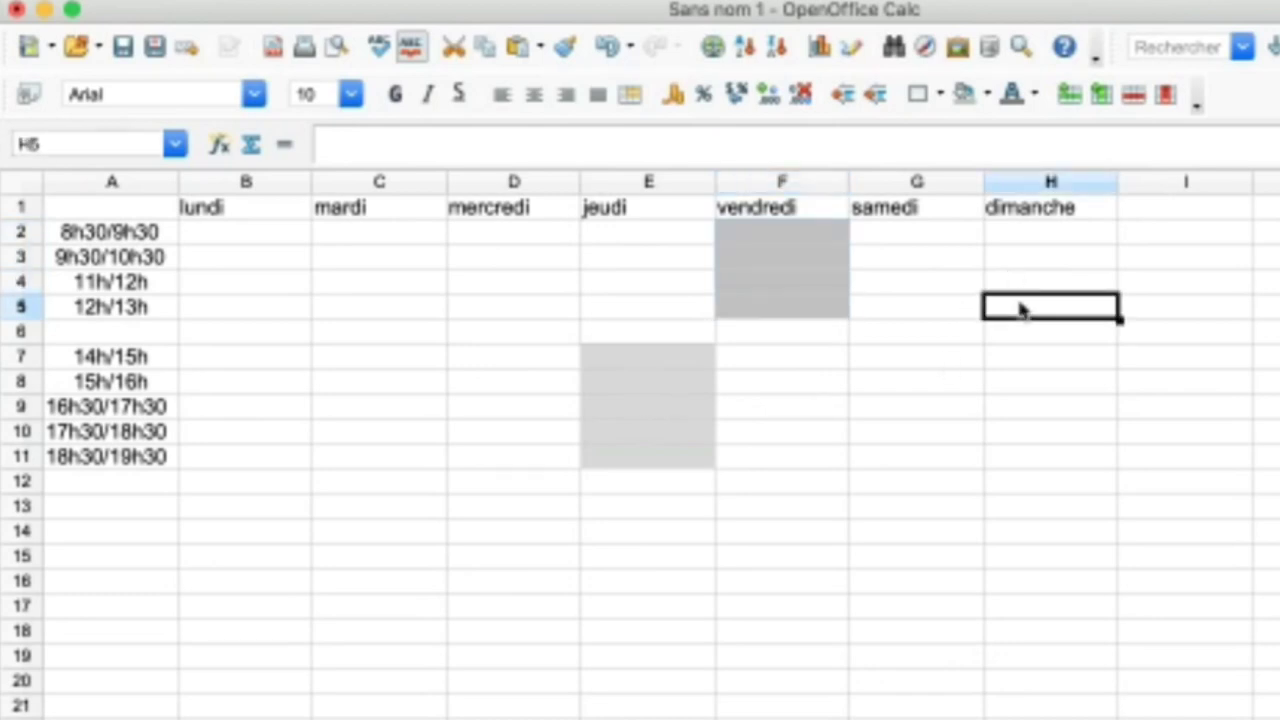
click(984, 96)
click(942, 354)
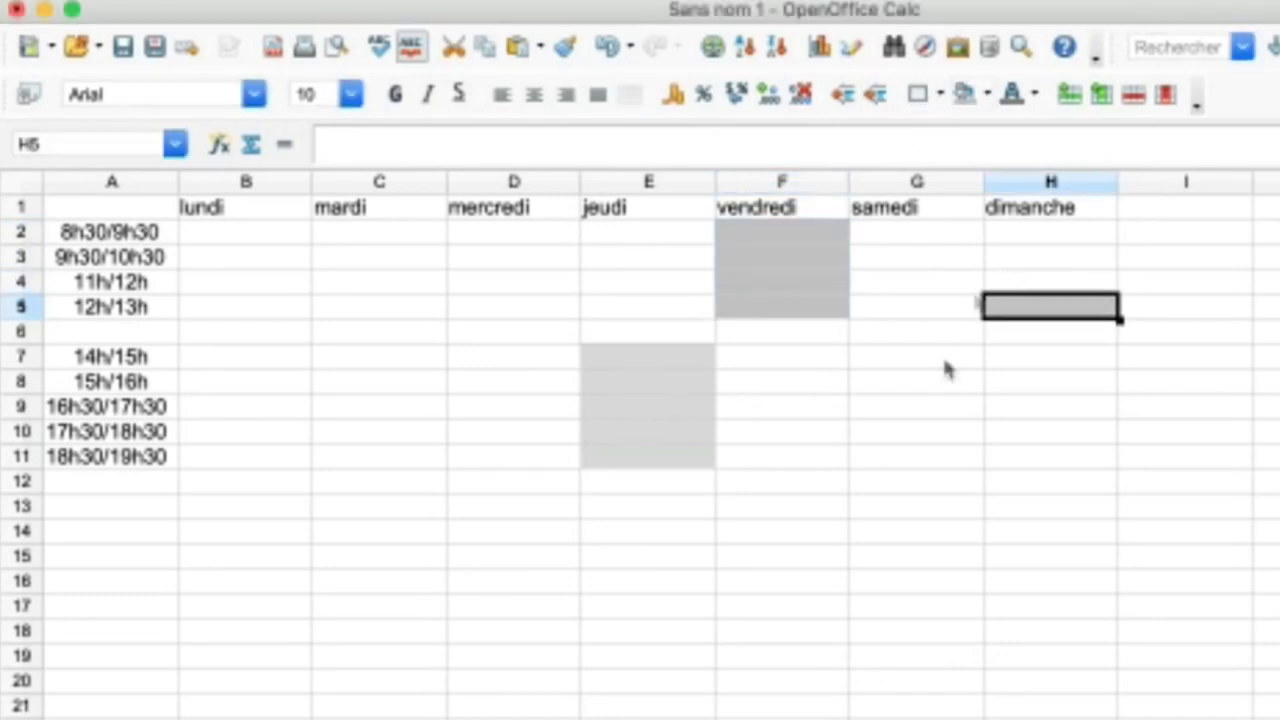
click(950, 406)
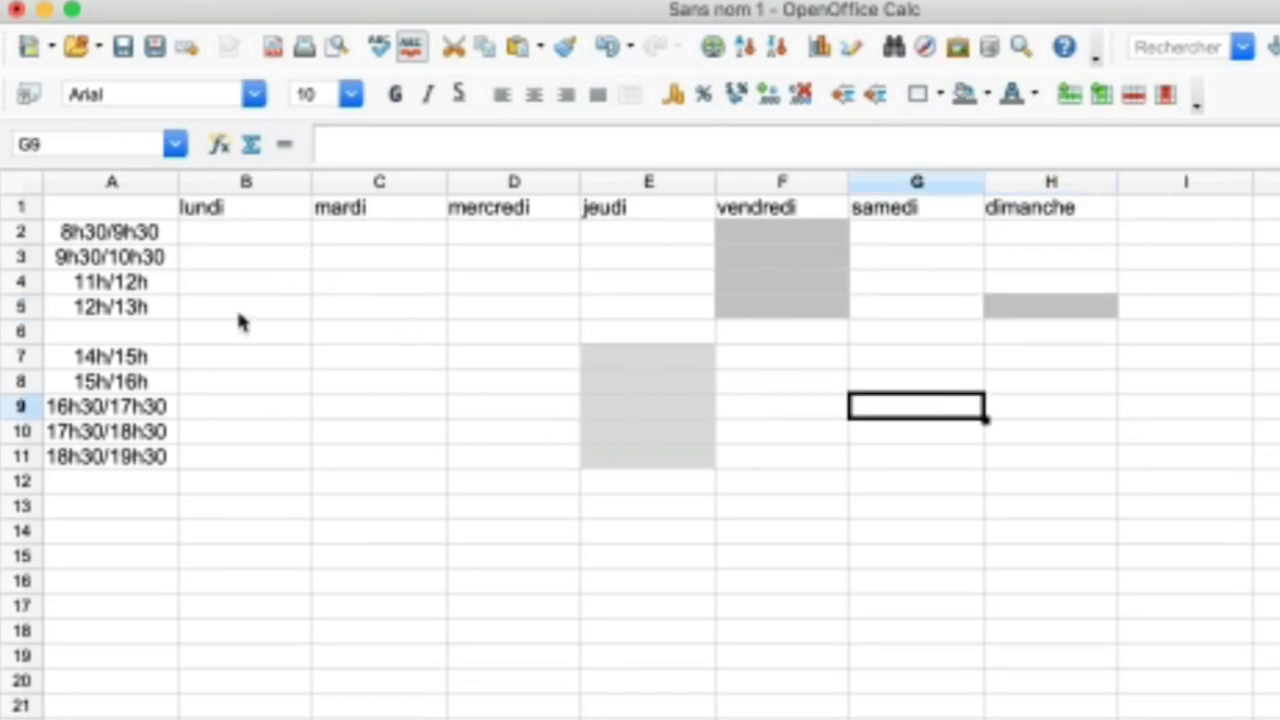
- Enter the daily hours in row 13: 8 each for Monday, Tuesday and Wednesday, and 4 for Thursday
text(m)
key(BackSpace)
click(251, 500)
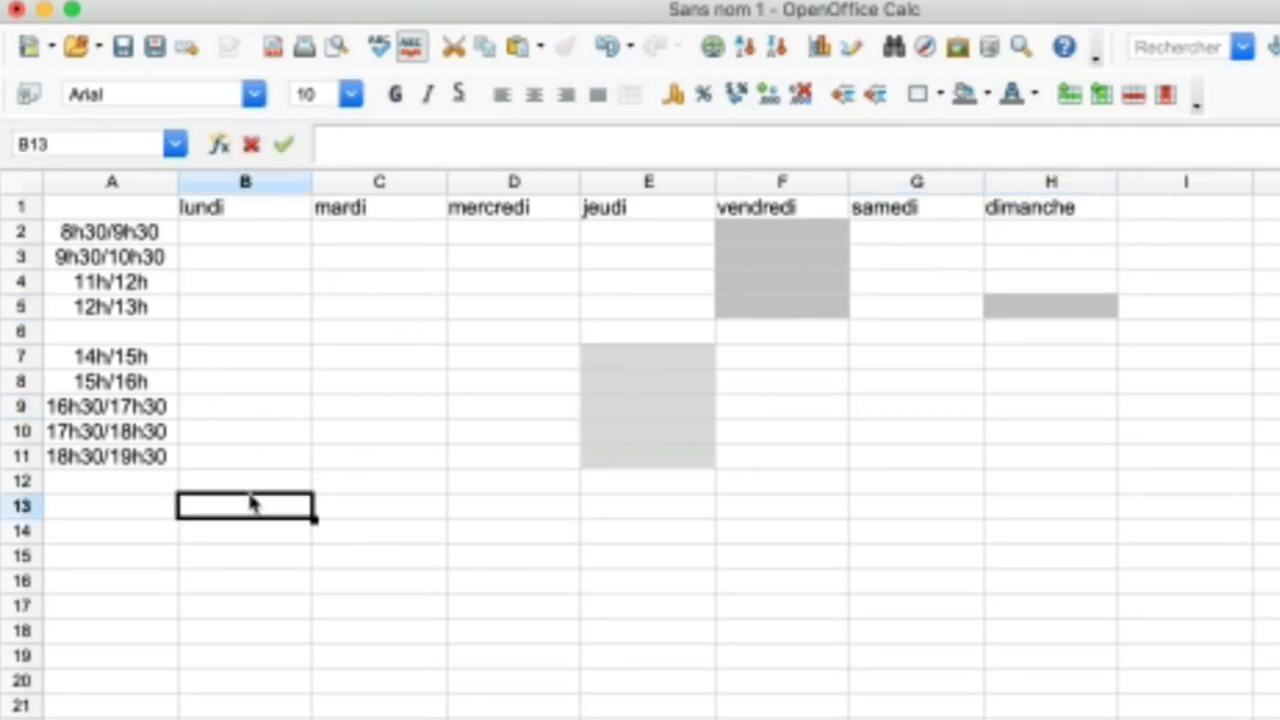
text(8)
key(Tab)
text(8)
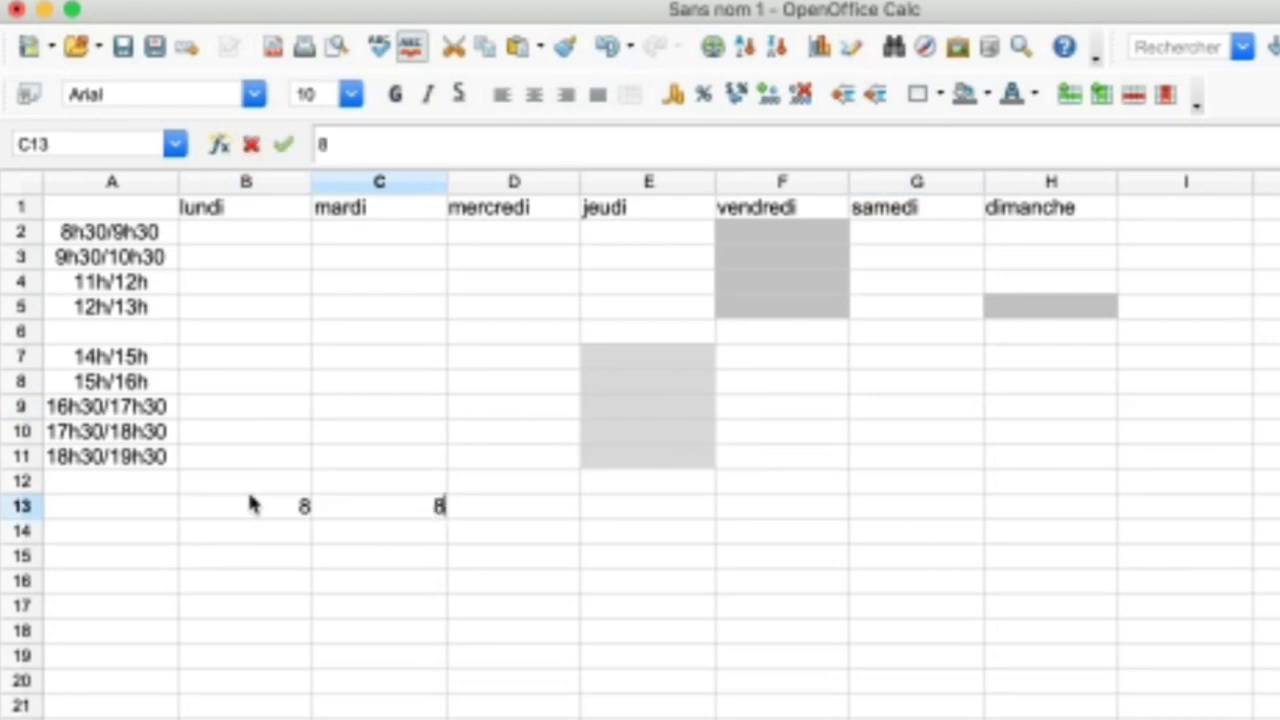
key(Tab)
text(8)
key(Tab)
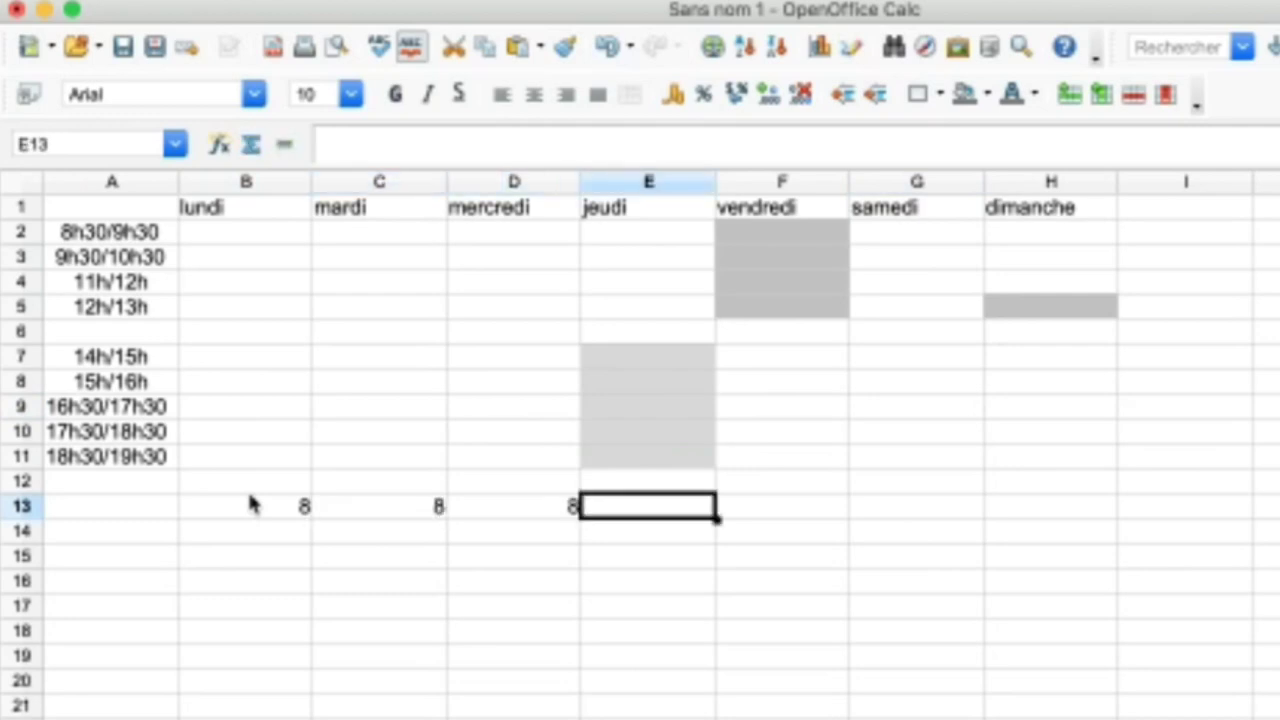
text(4)
key(Tab)
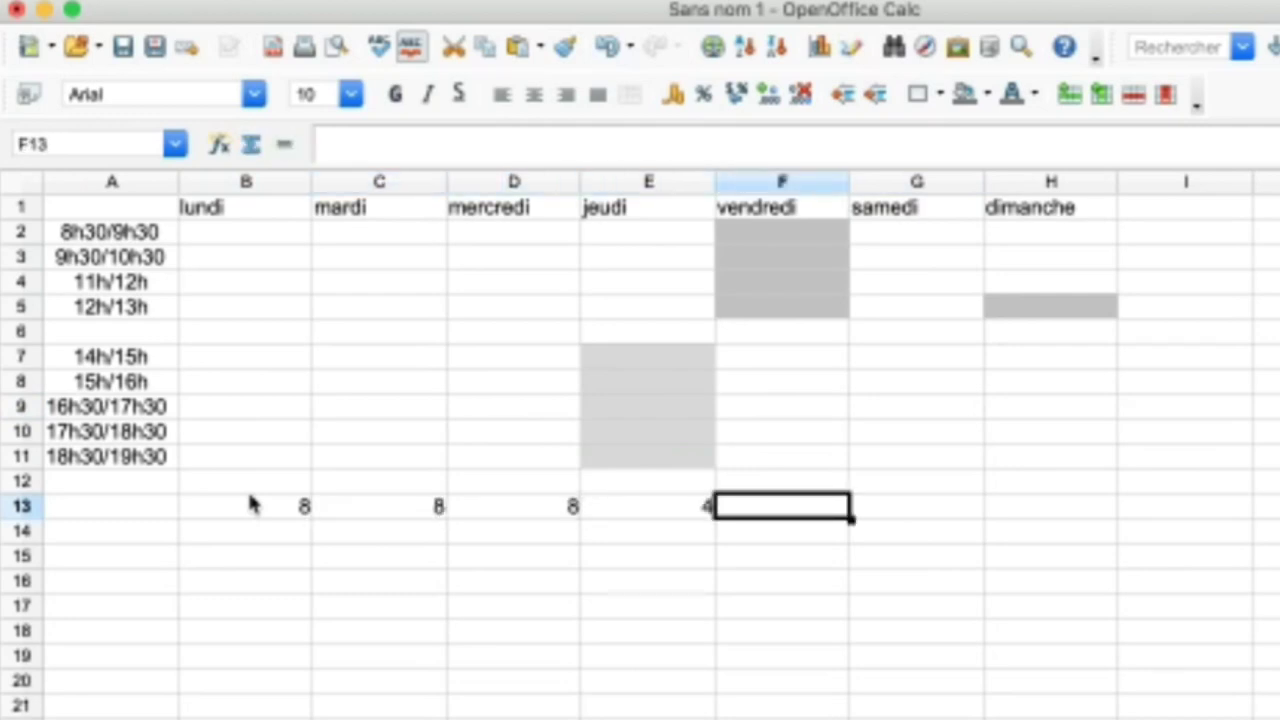
- Change the Monday, Tuesday and Wednesday hours in row 13 to 9 each
click(251, 503)
text(9)
key(Tab)
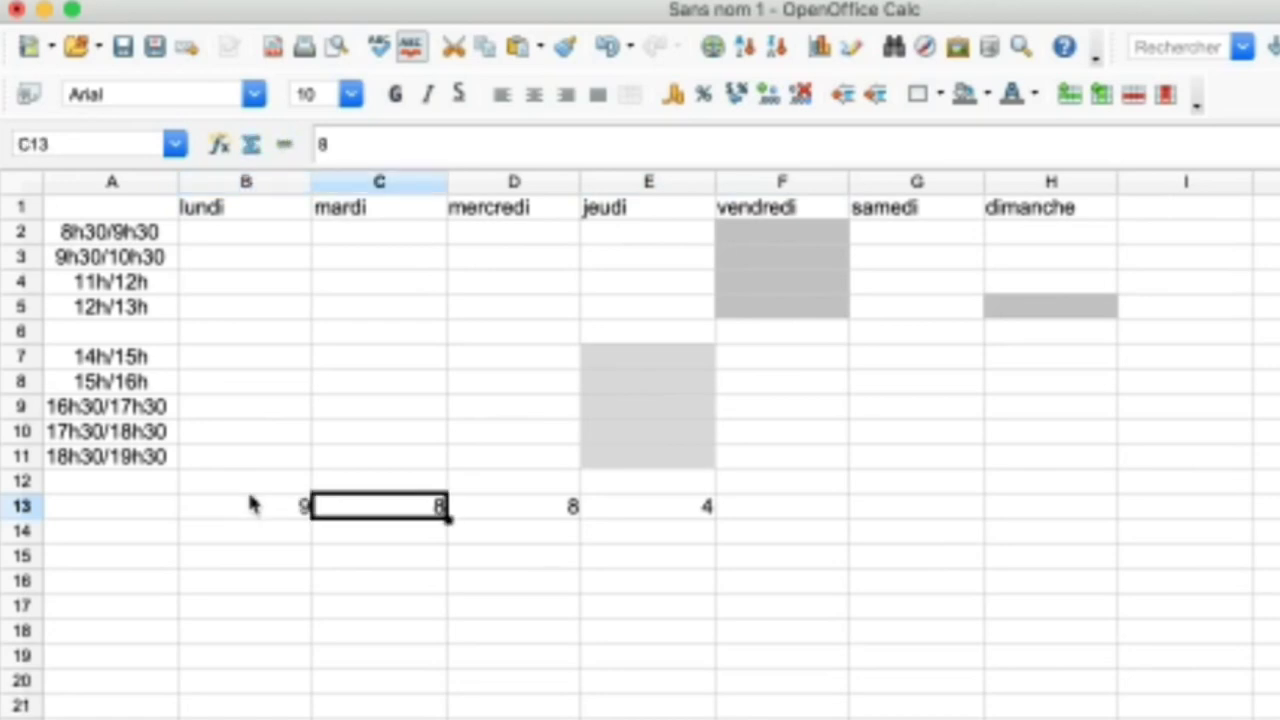
key(Tab)
text(9)
key(Tab)
key(Tab)
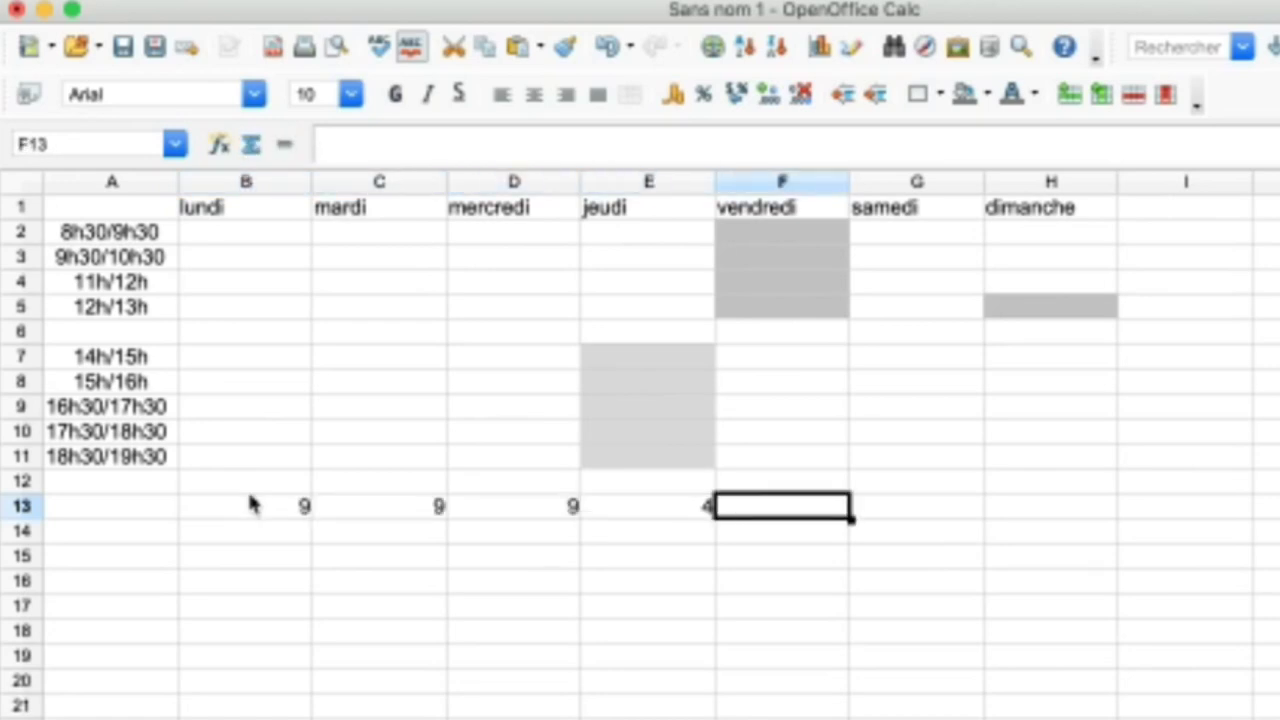
- Enter the remaining daily hours in row 13: 5 for Friday, 9 for Saturday and 8 for Sunday
text(5)
key(Tab)
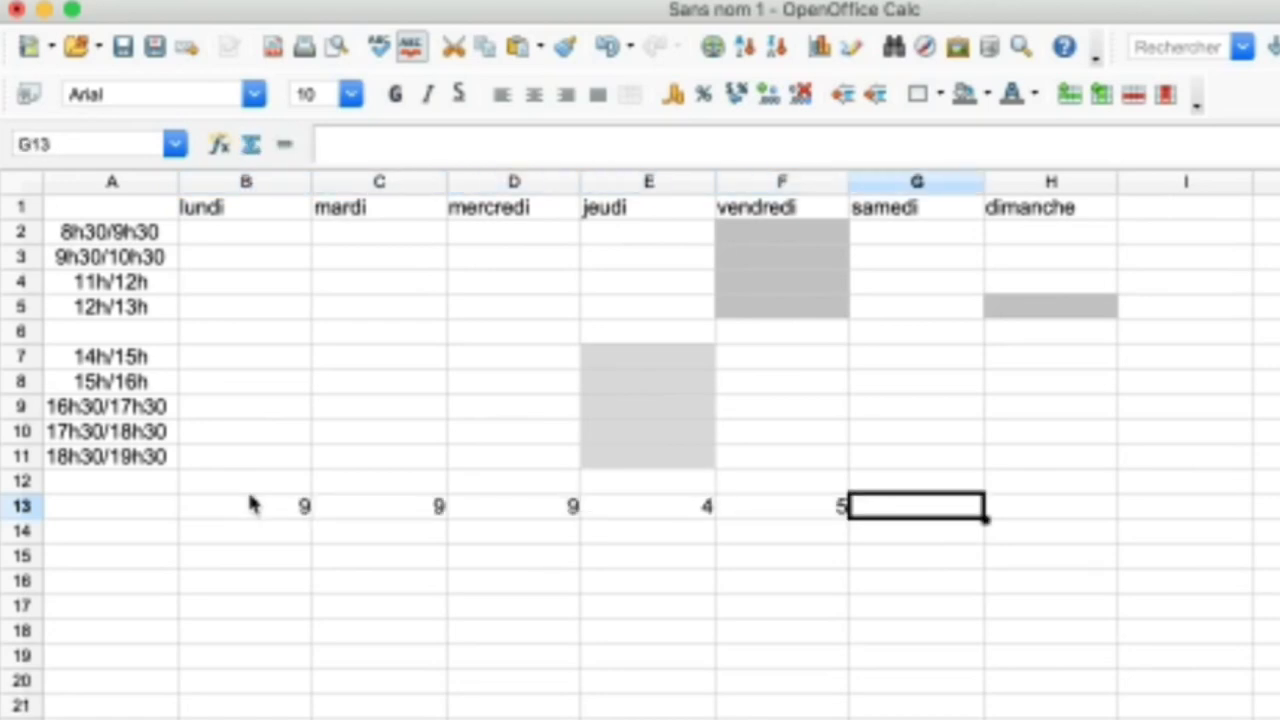
text(9)
key(Tab)
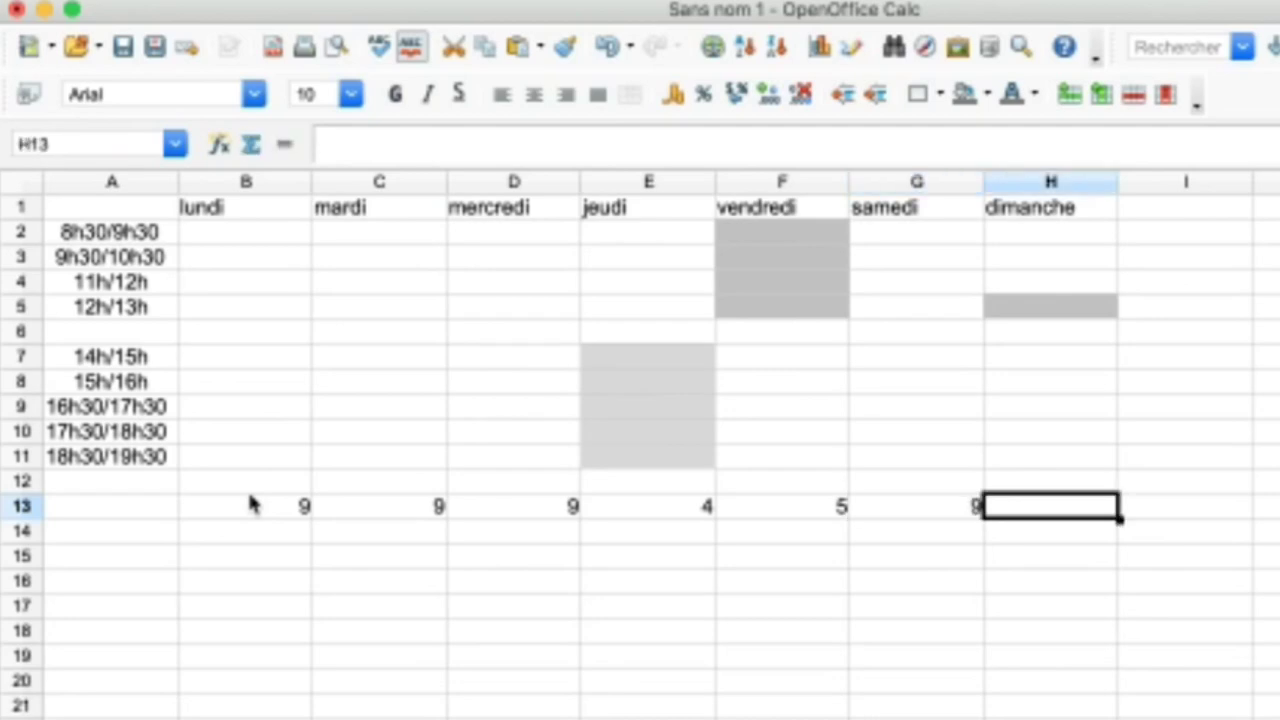
text(8)
key(Return)
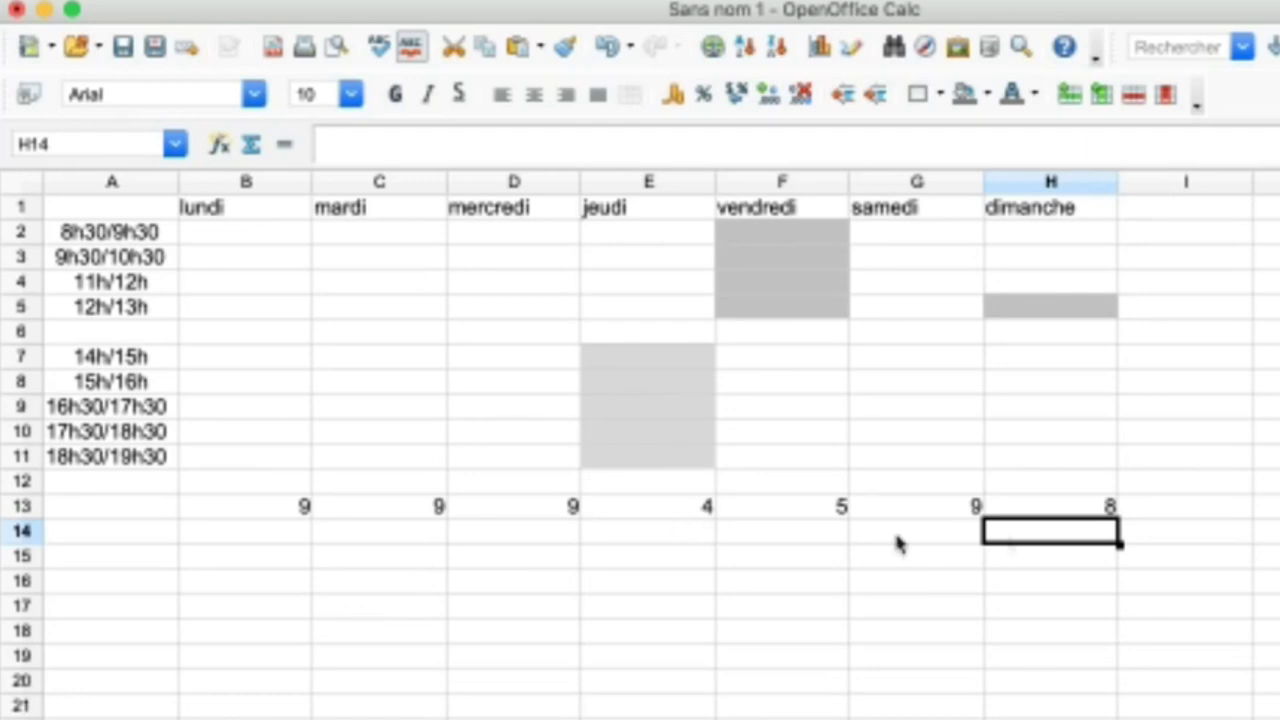
- Total the weekly hours in I13 with a SOMME formula over B13:H13
click(1154, 509)
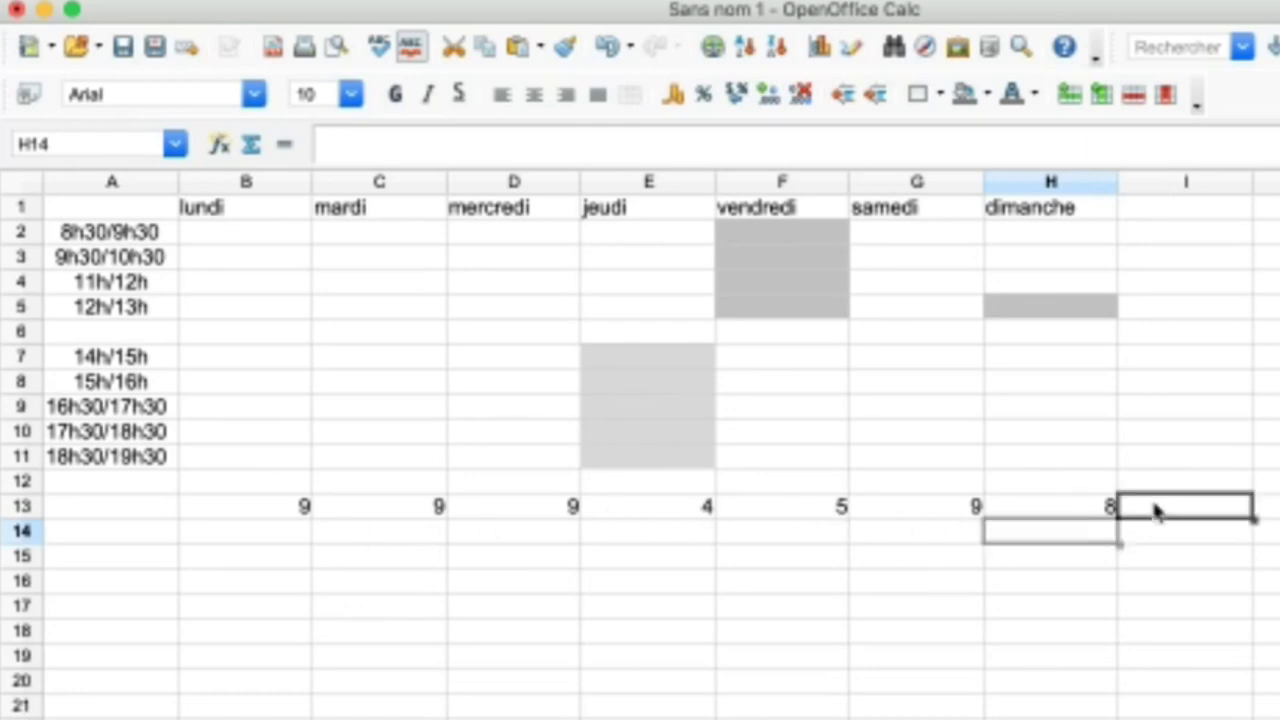
text(=SOMME()
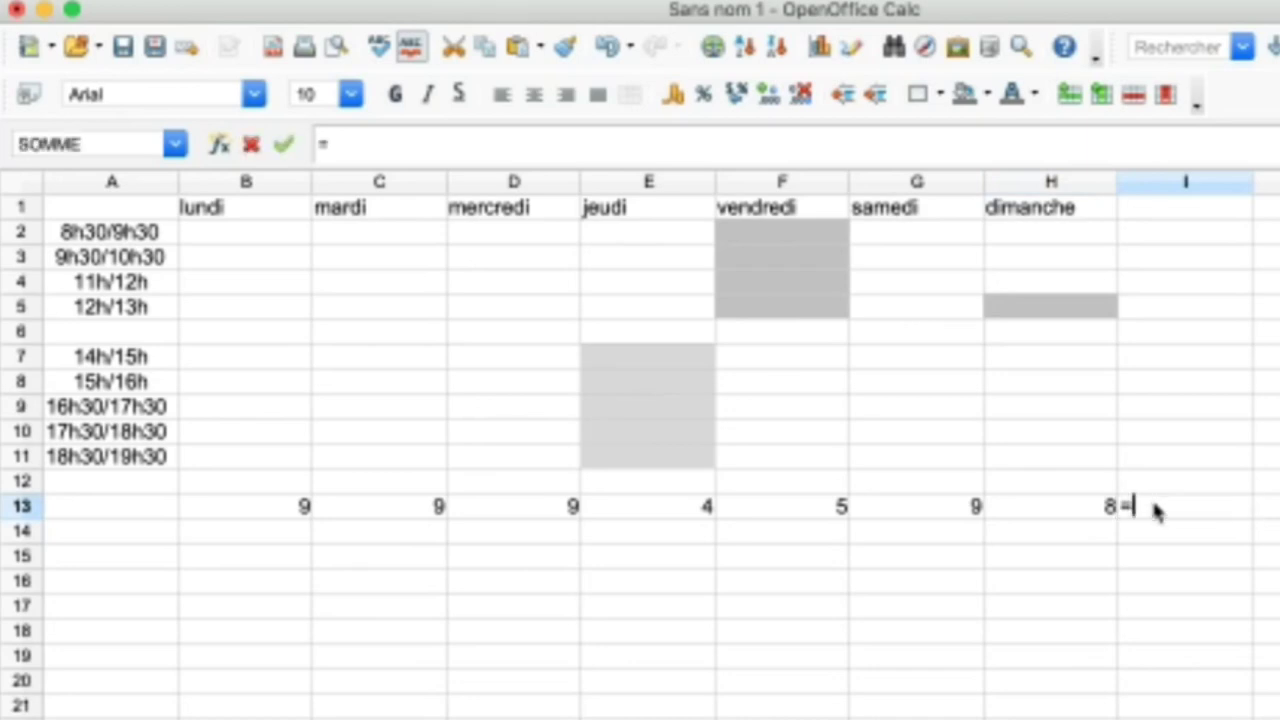
drag(300, 512, 1008, 512)
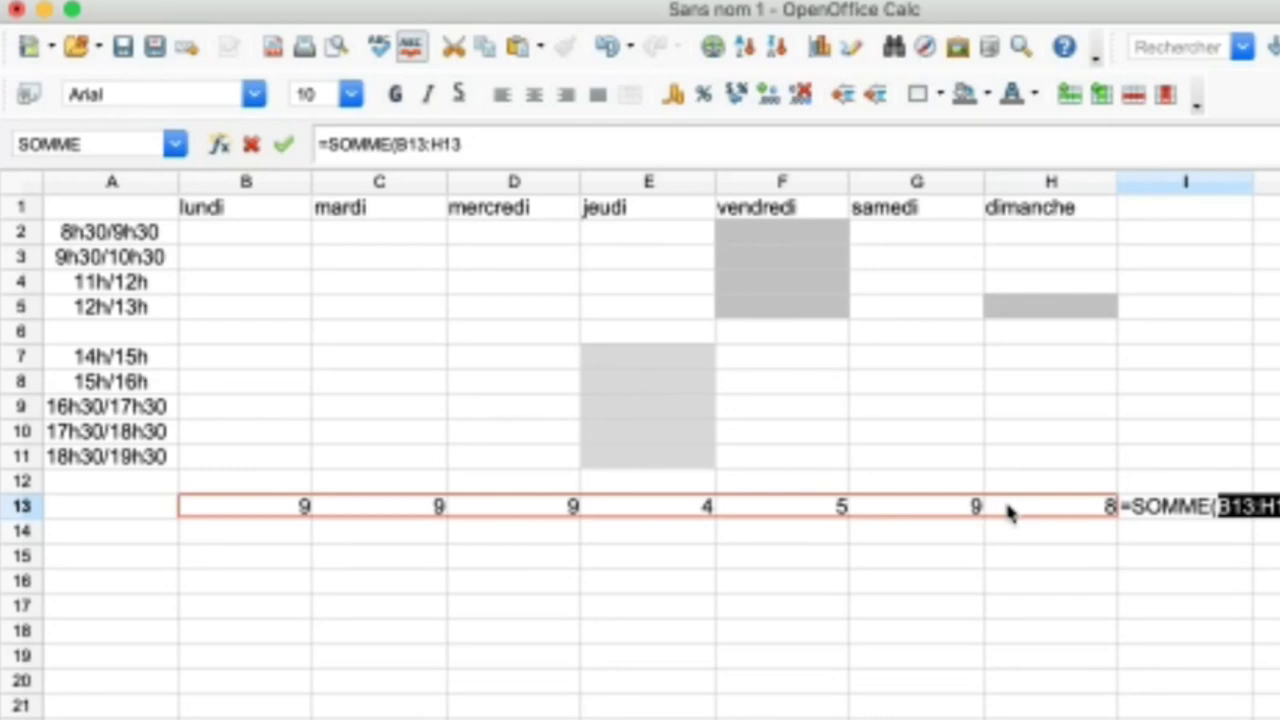
key(Return)
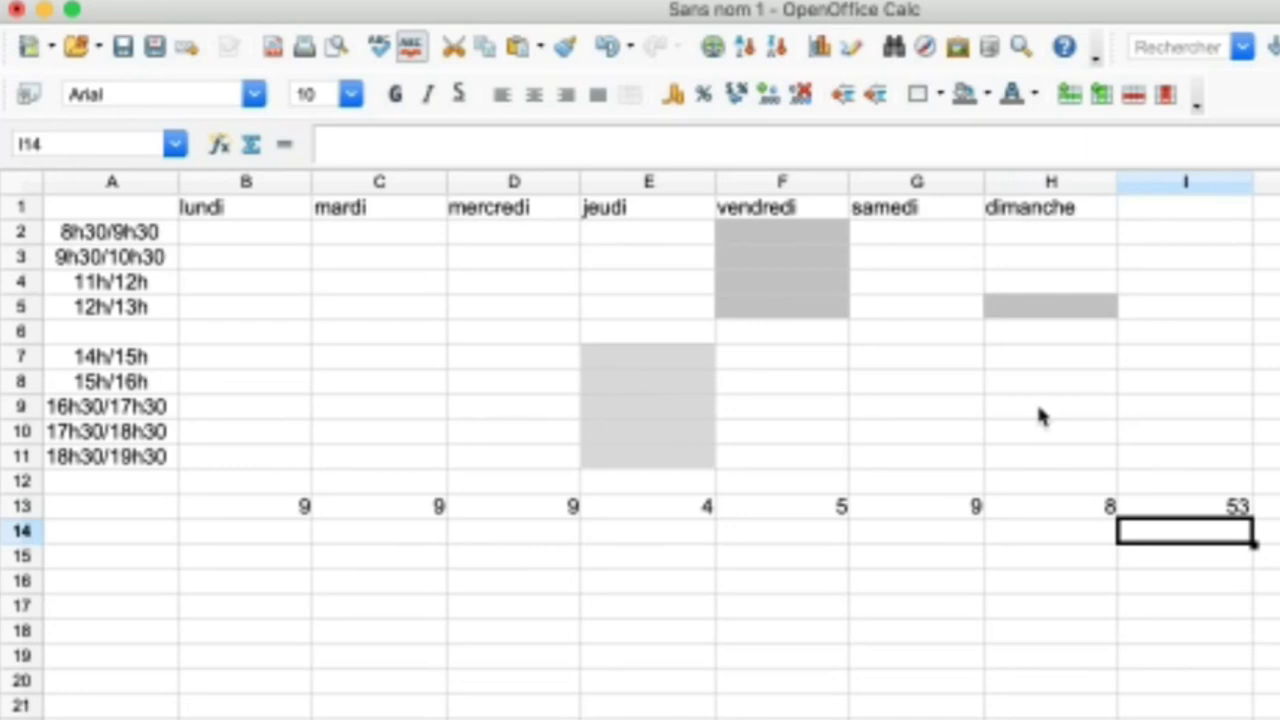
- Enter 120 in cell B15
click(190, 583)
click(197, 559)
text(120)
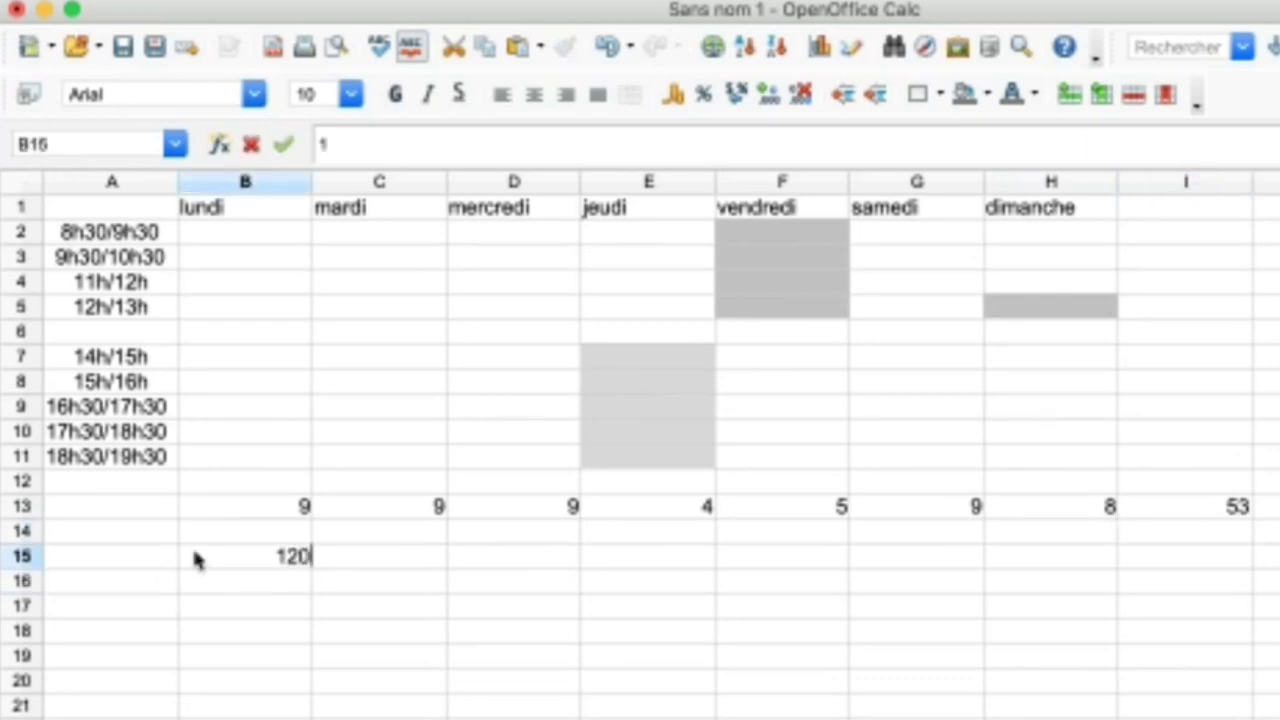
key(Return)
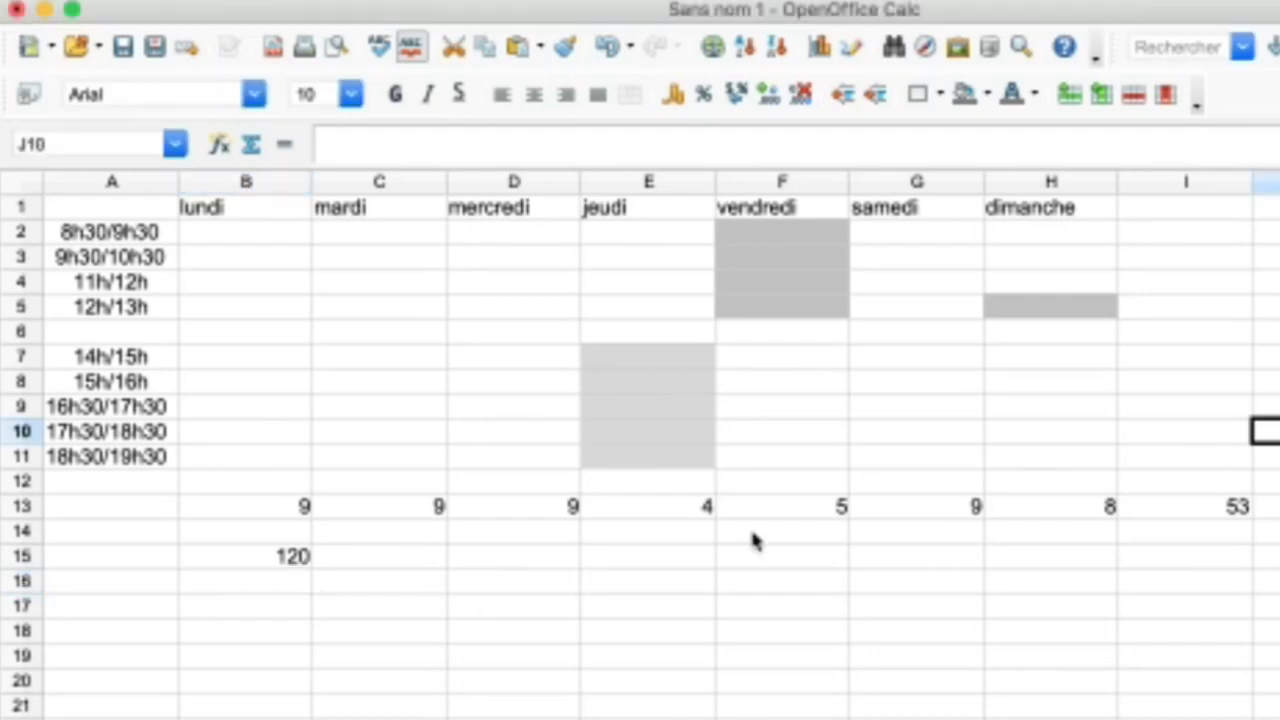
- Clear B15 and list the subjects in B15:B19: Droit civil, Droit admini, Histoire, Droit commer and Droit travail
click(285, 562)
key(Delete)
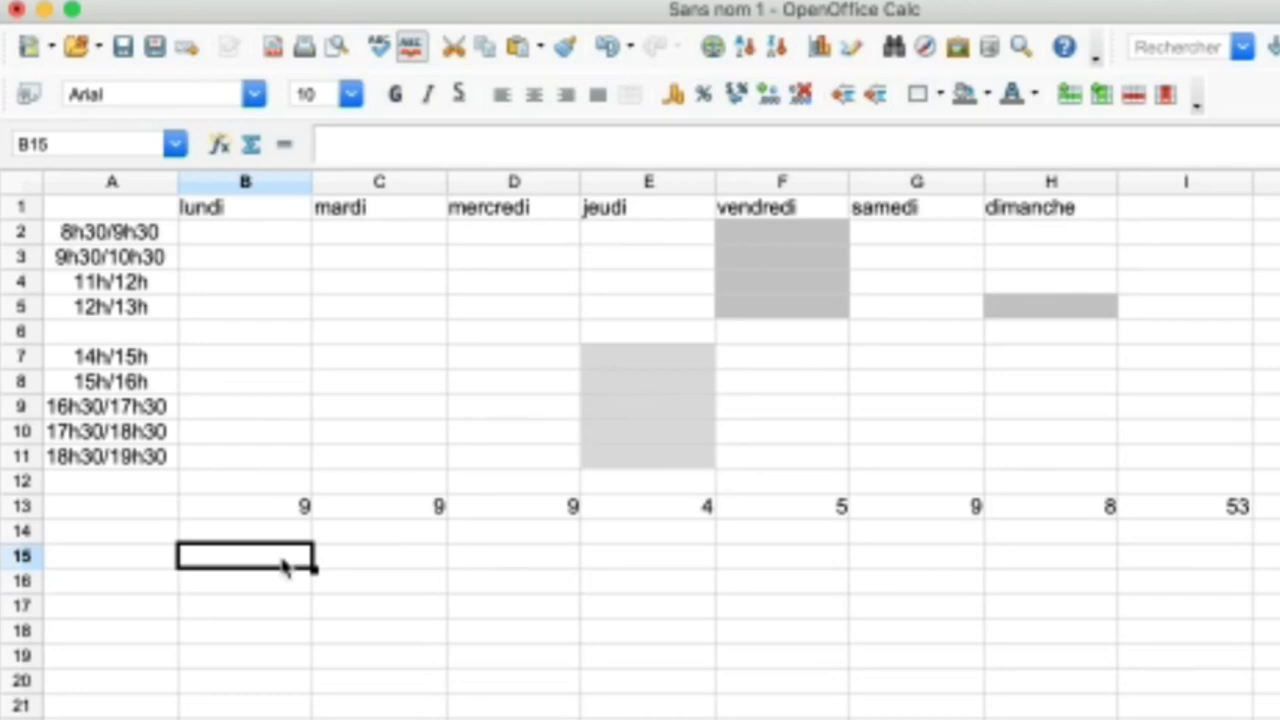
text(Droit civi)
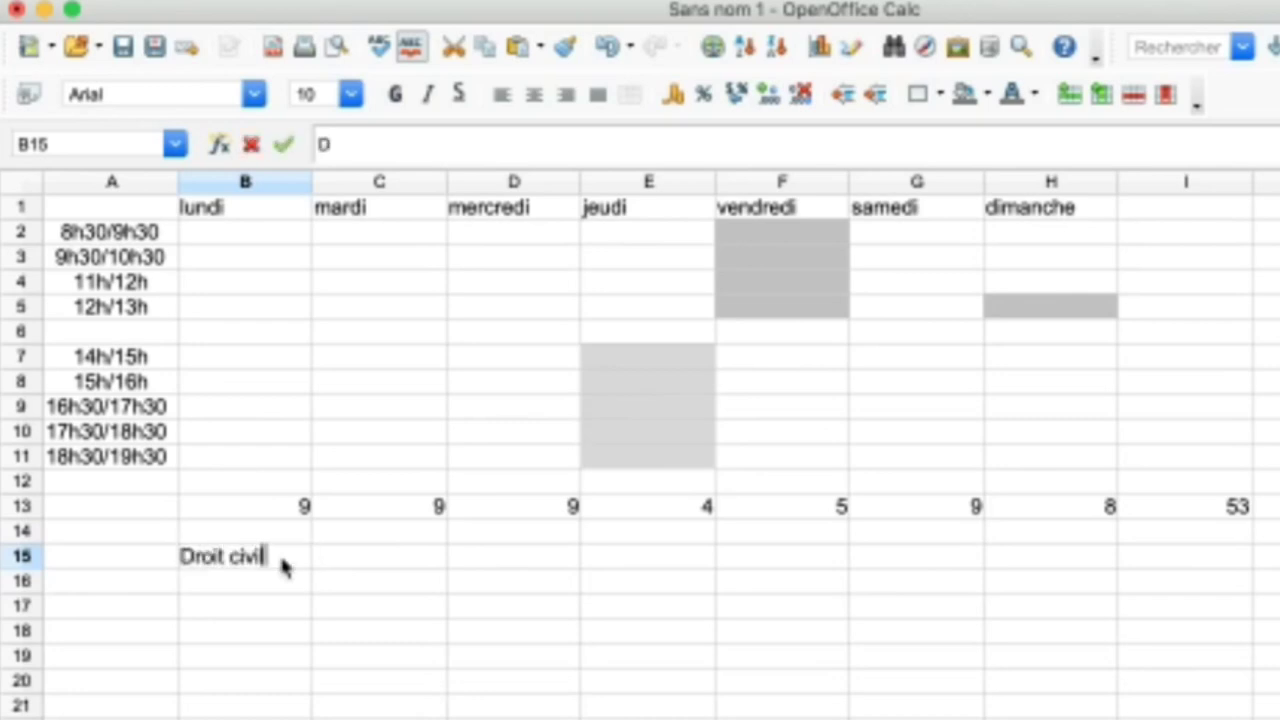
text(l)
key(Return)
text(Droit admini)
key(Return)
text(D)
key(BackSpace)
text(Histoire)
key(Return)
text(Droit commer)
key(Return)
text(Droit travail)
key(Return)
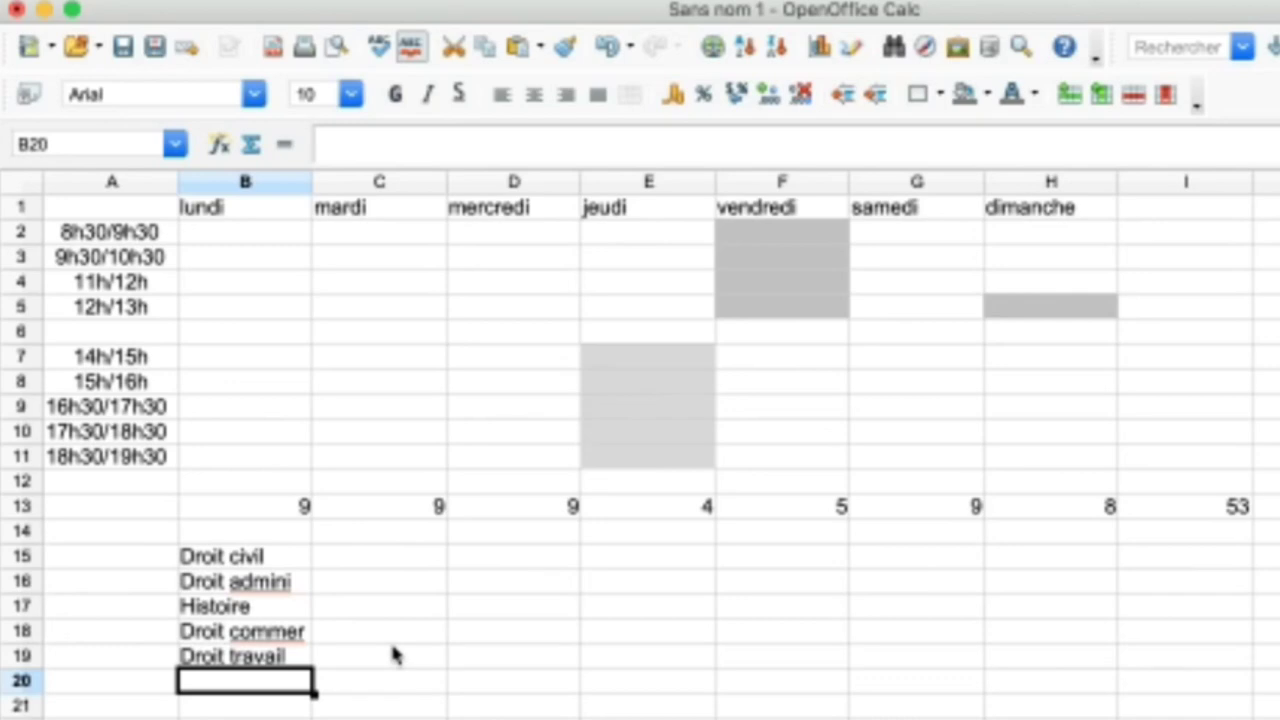
click(308, 637)
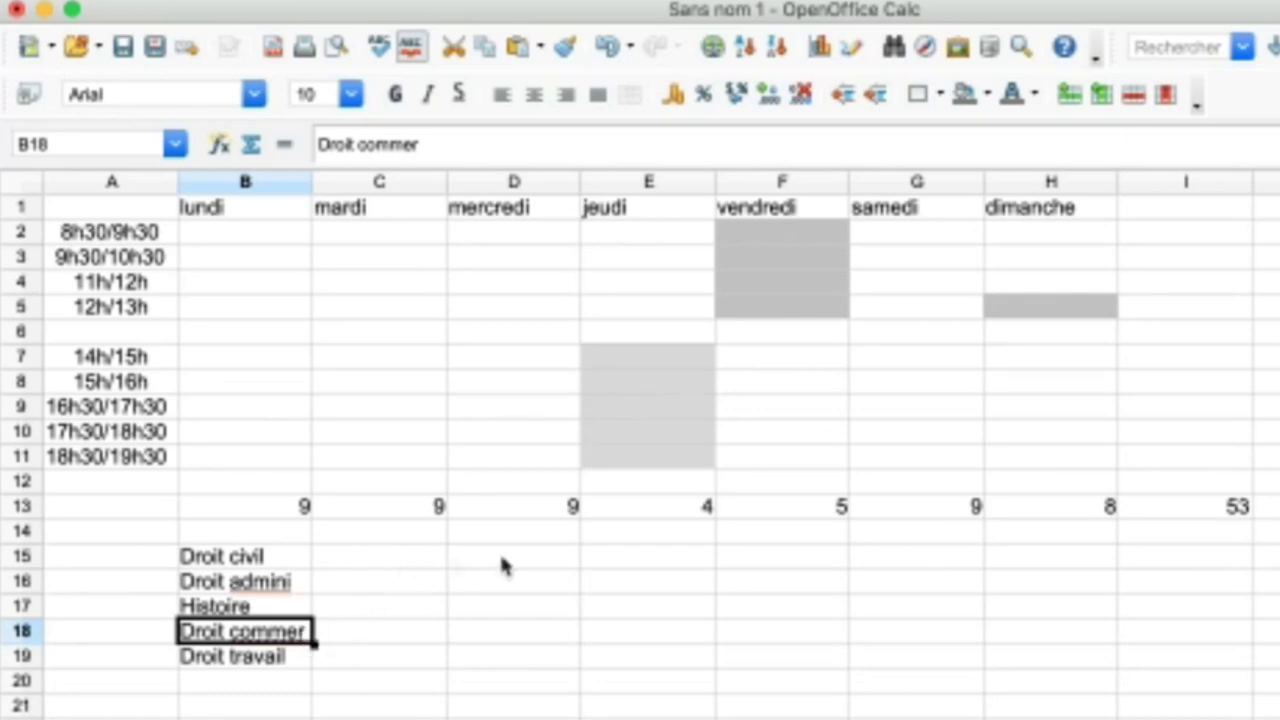
- Enter the hours for each subject in C15:C19: 12, 12, 12, 9 and 8
click(397, 566)
text(12)
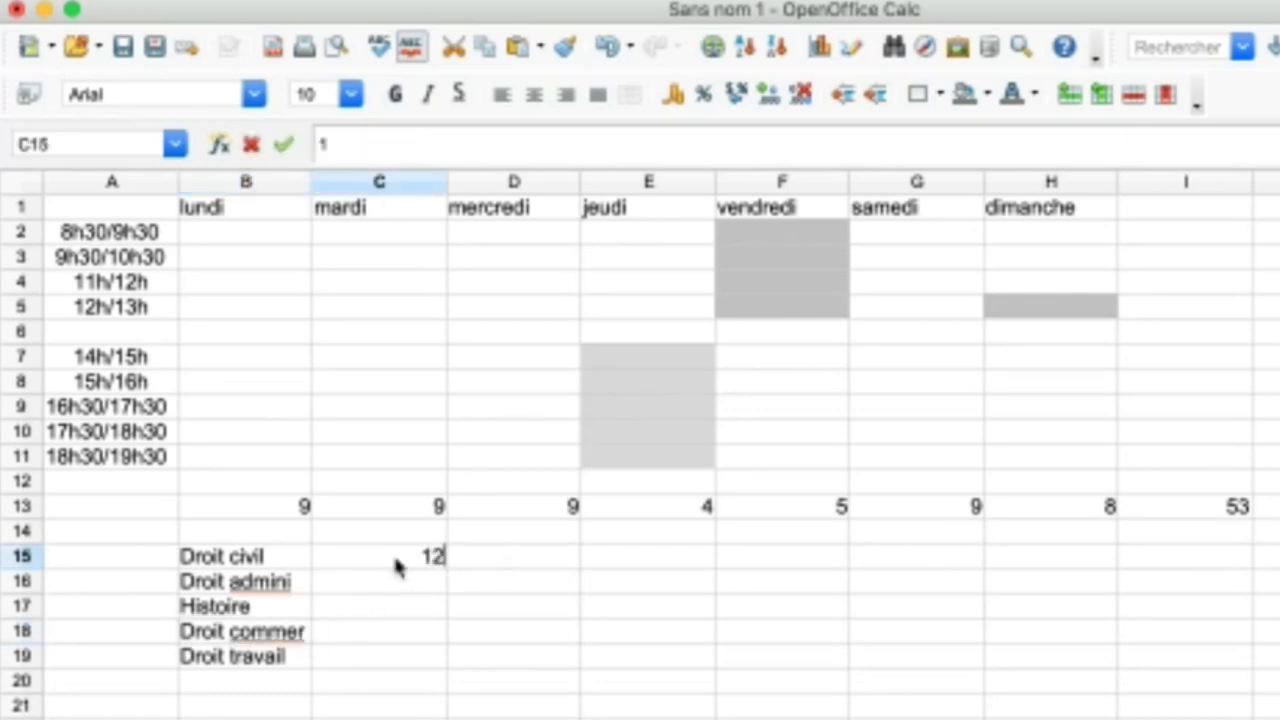
key(Return)
text(12)
key(Return)
text(12)
key(Return)
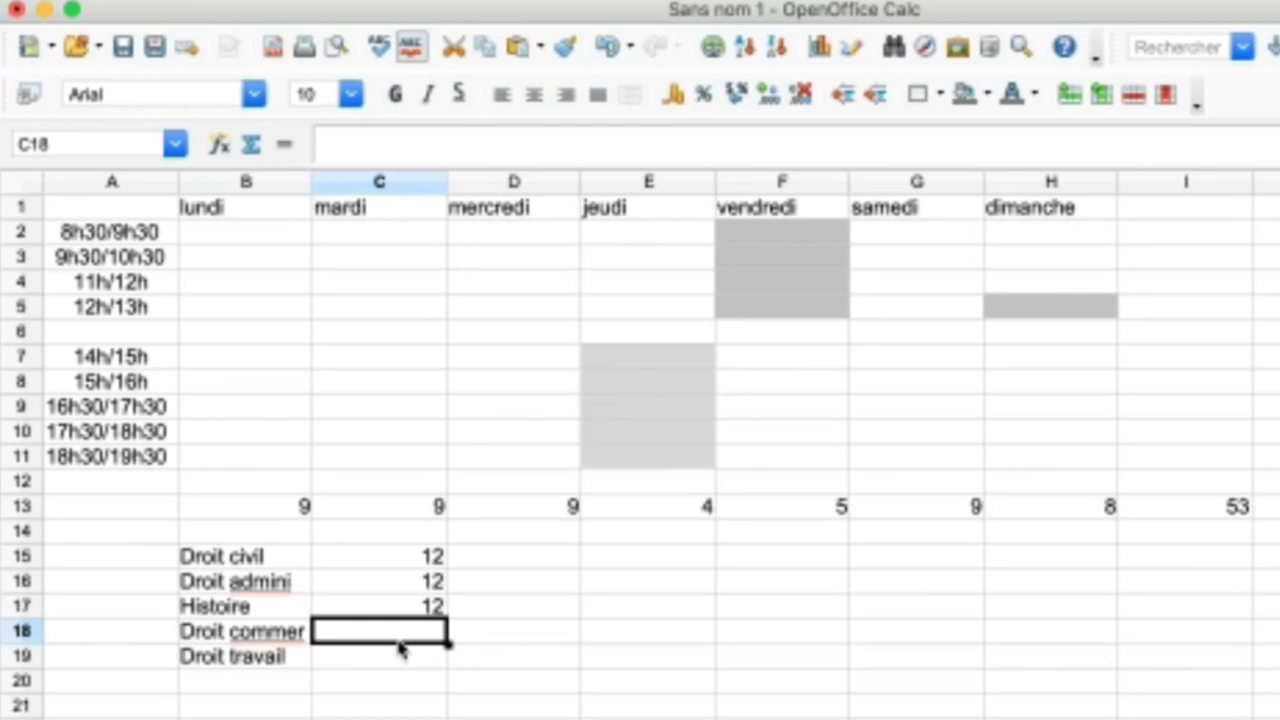
text(9)
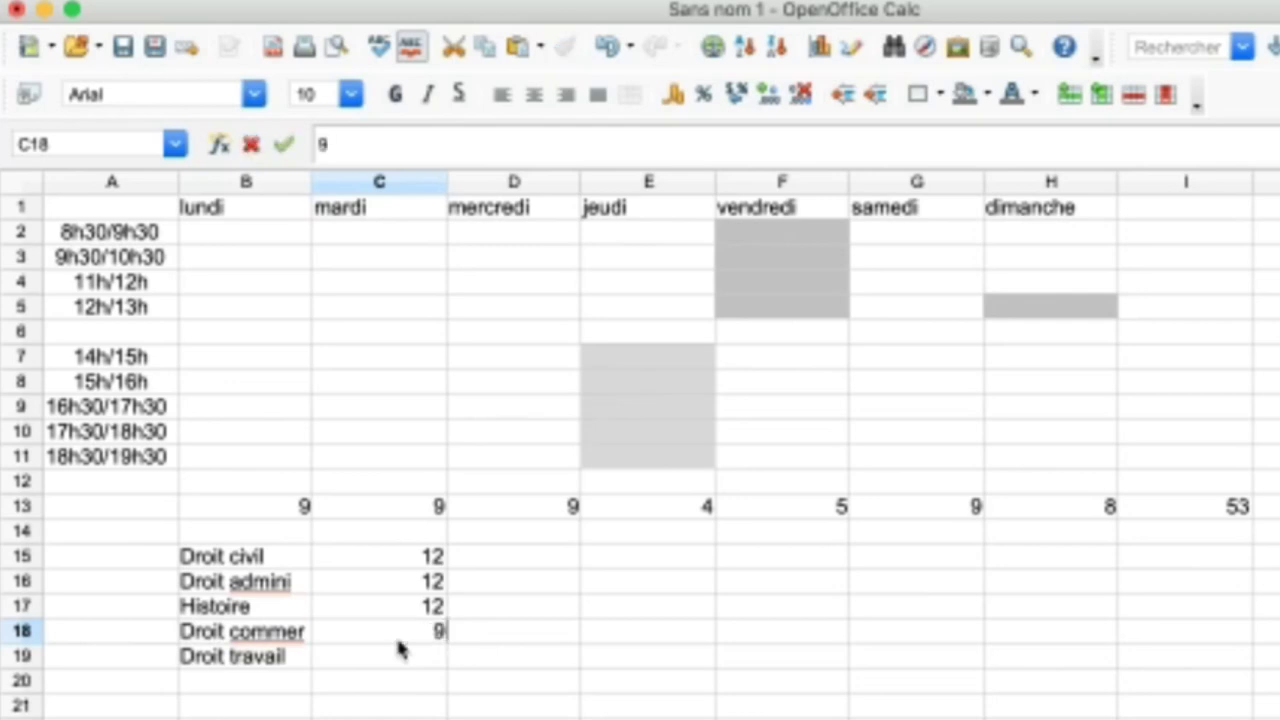
key(Return)
text(8)
key(Return)
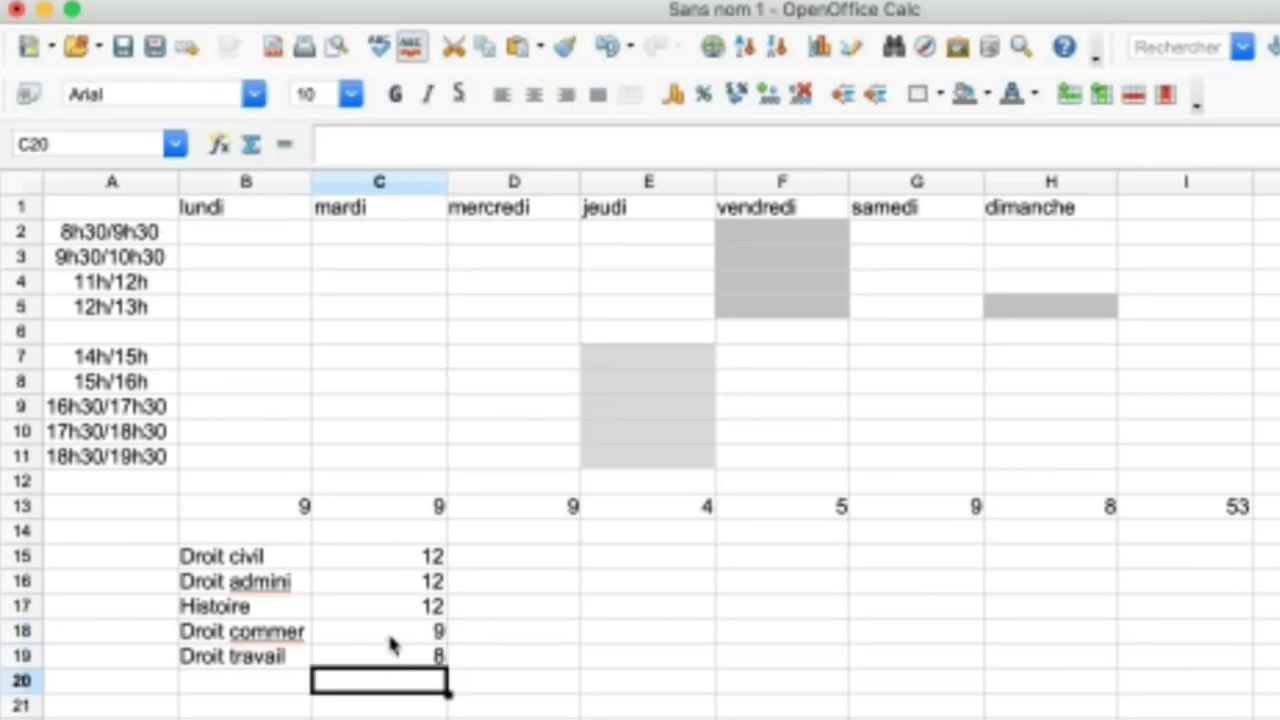
- Fill the Droit civil cell with pink and the Droit admini cell with light turquoise
click(243, 562)
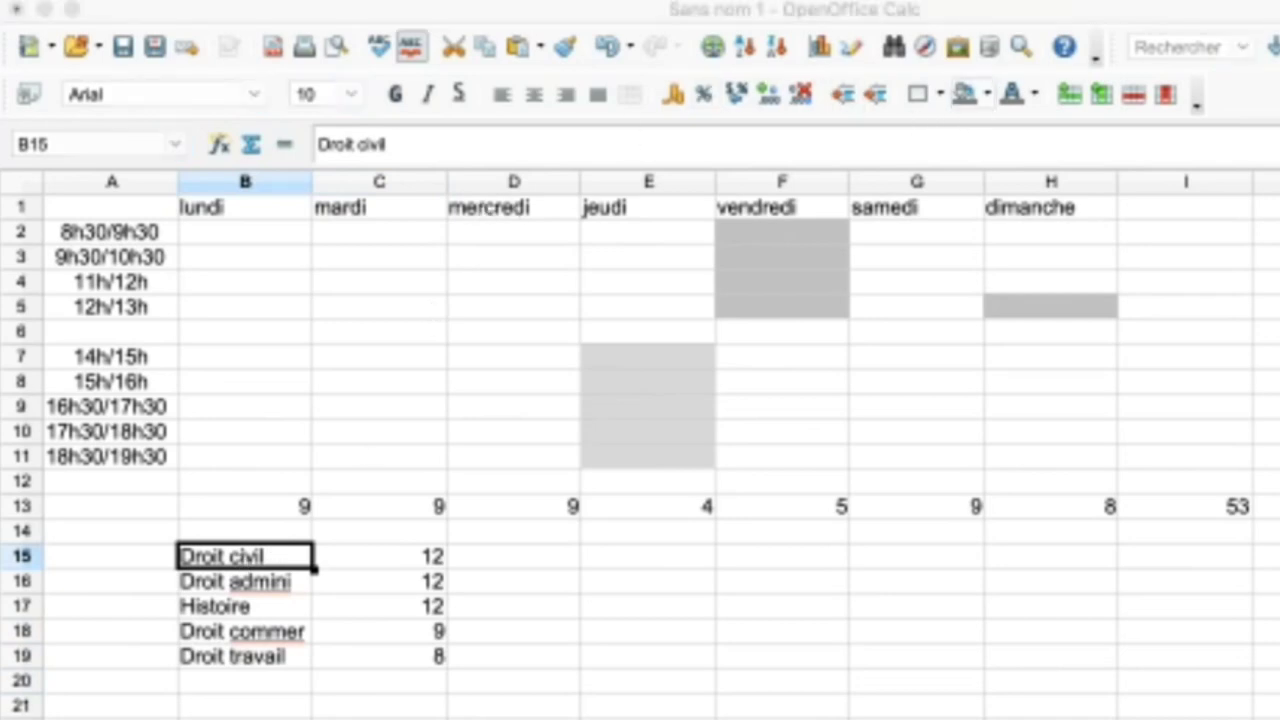
click(271, 591)
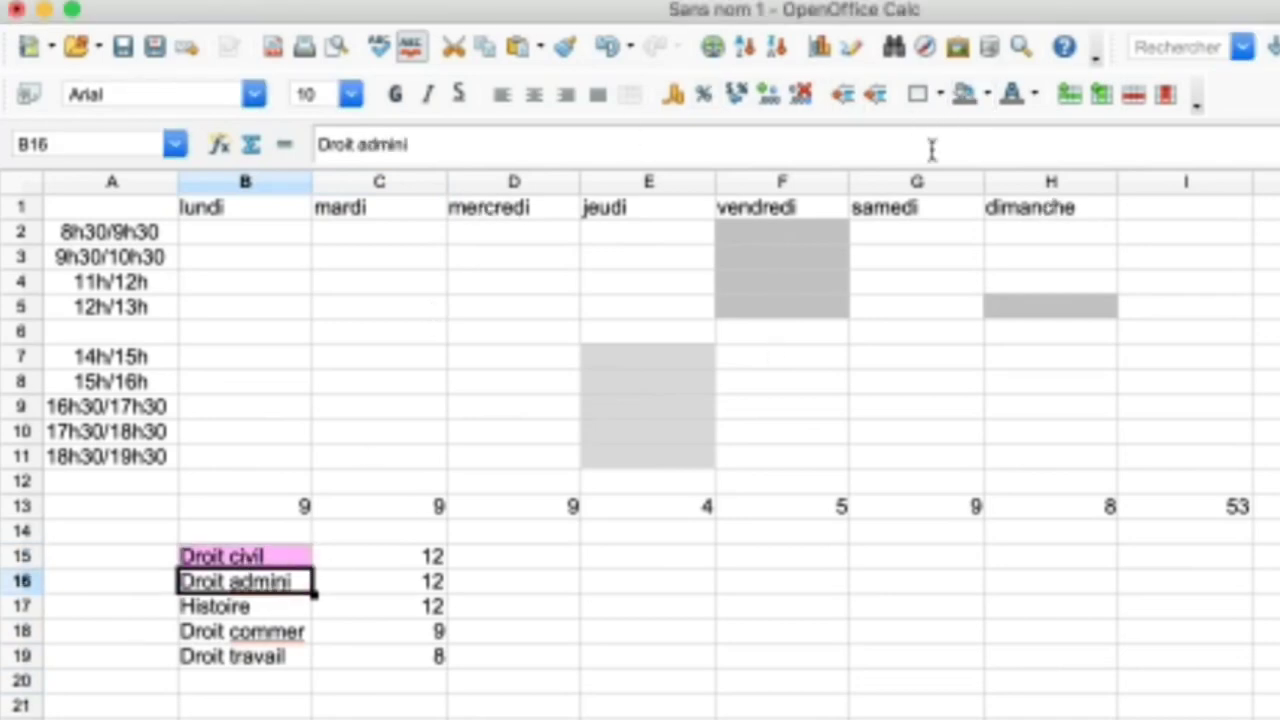
click(987, 94)
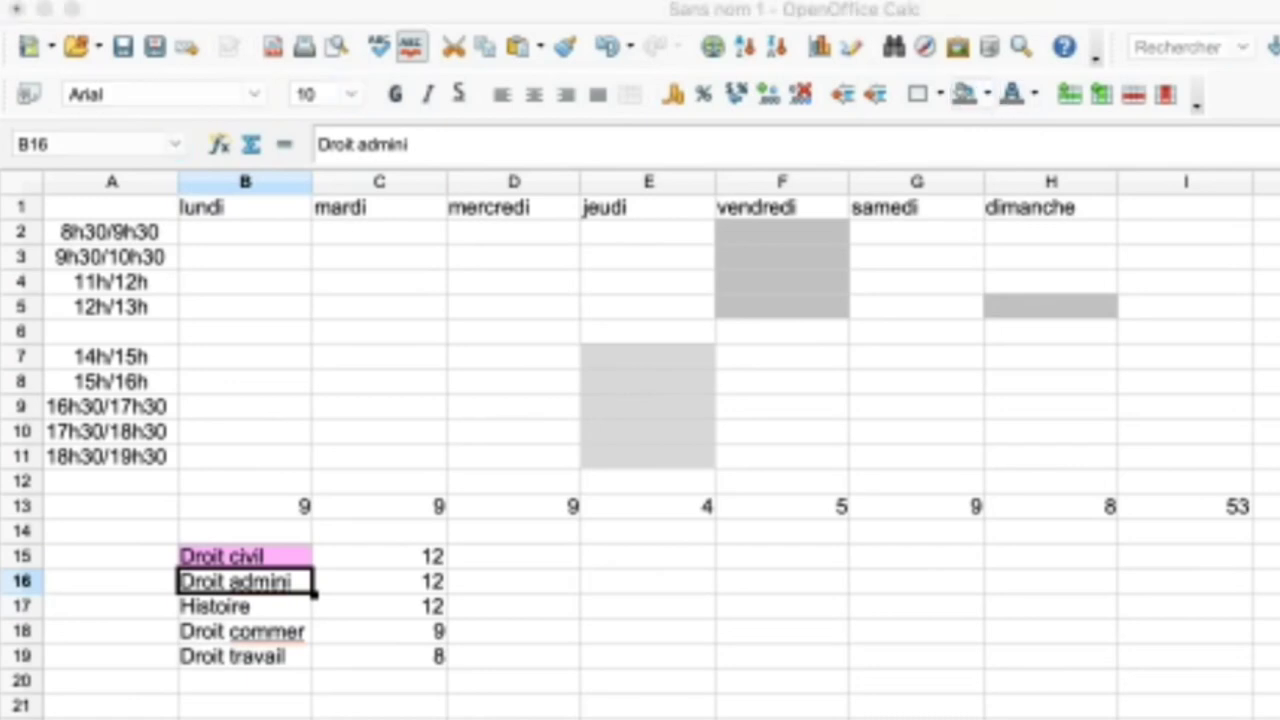
click(1156, 208)
click(300, 616)
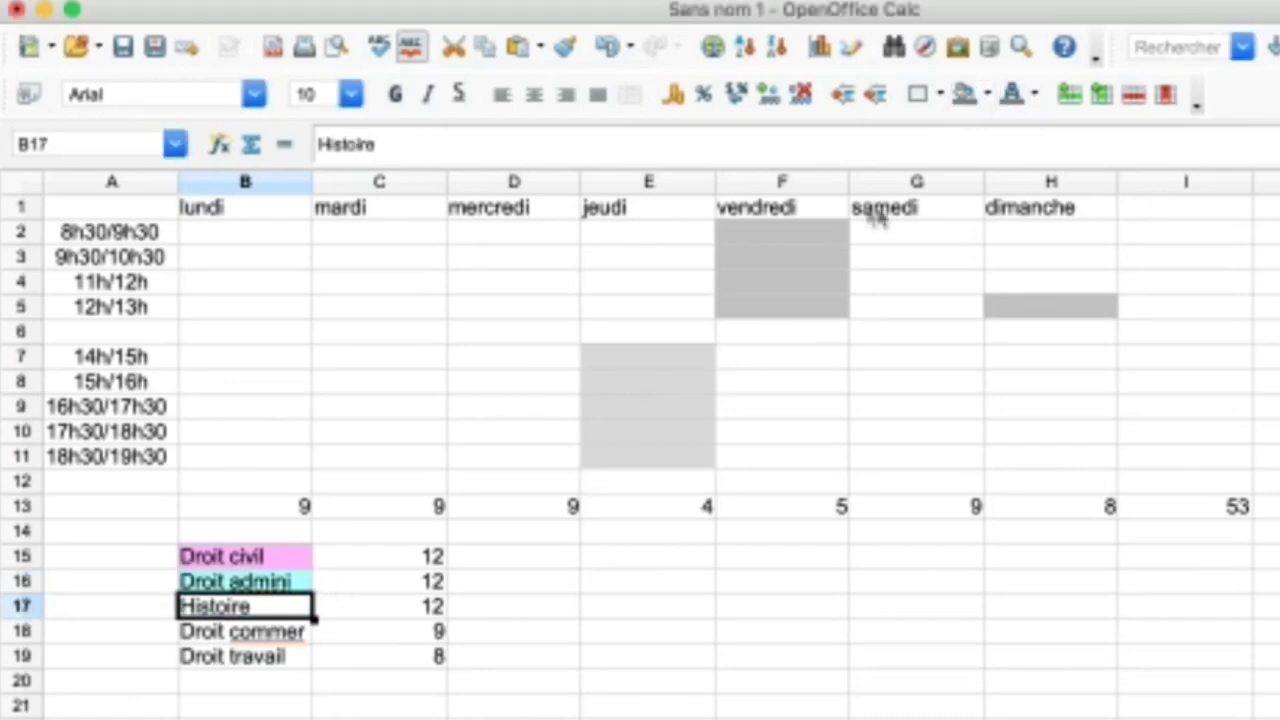
- Fill the Histoire cell with green and the Droit commer cell with orange
click(987, 94)
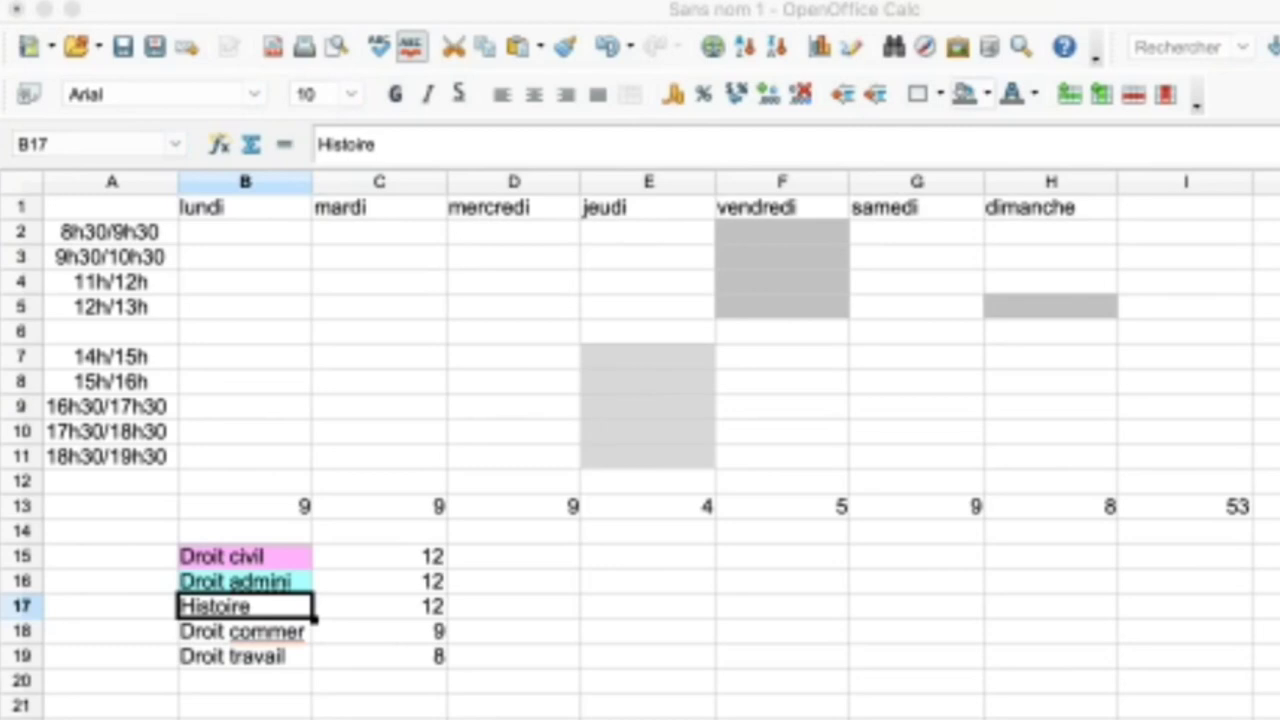
click(292, 638)
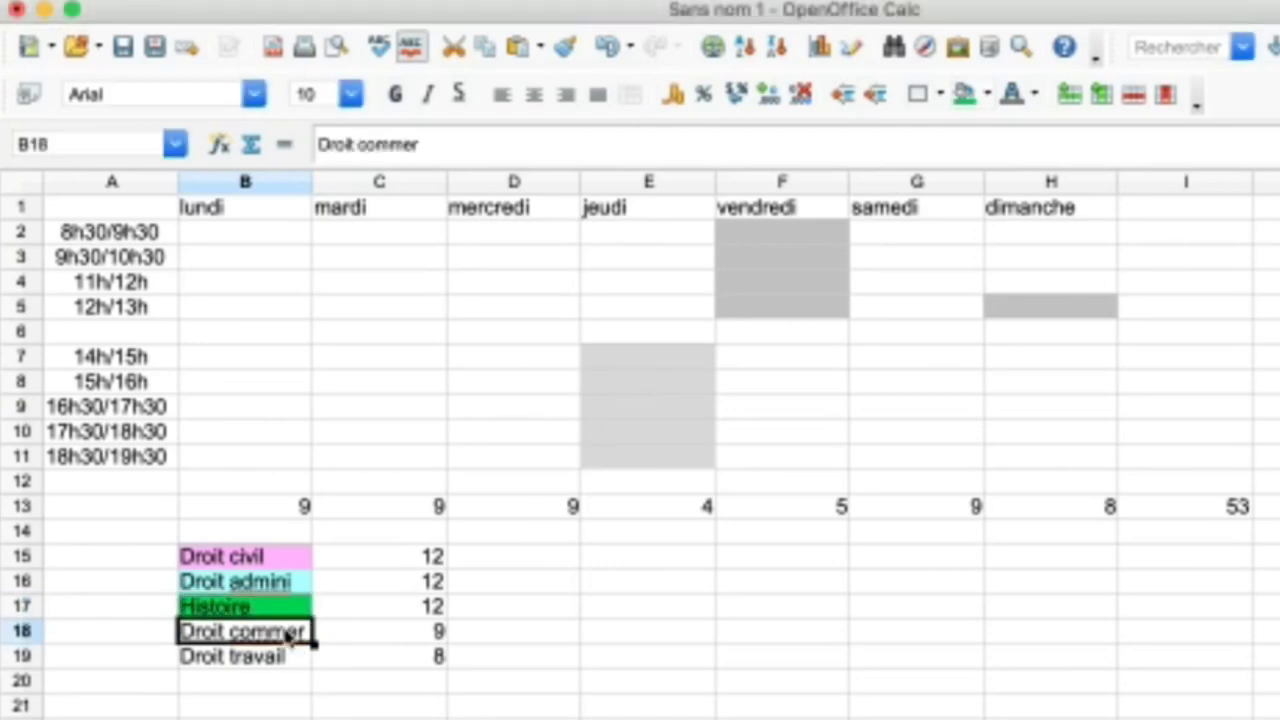
click(987, 94)
click(982, 179)
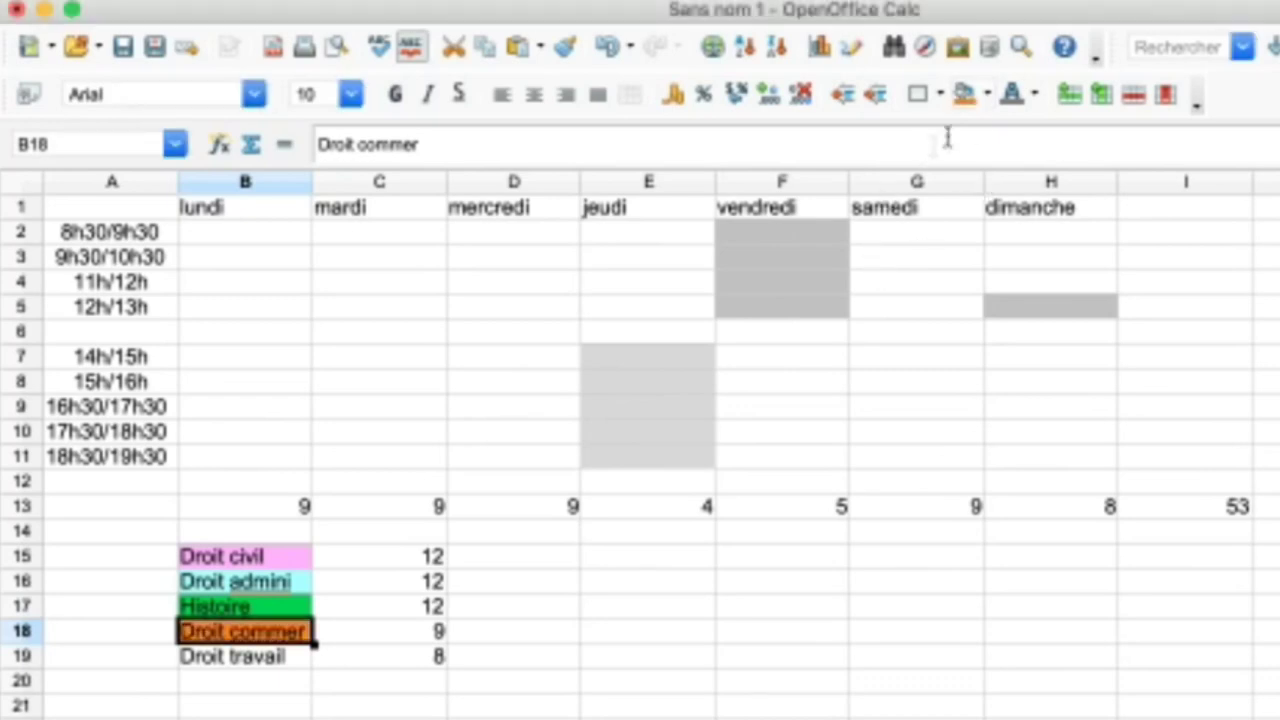
- Fill the Droit travail cell with yellow
click(987, 94)
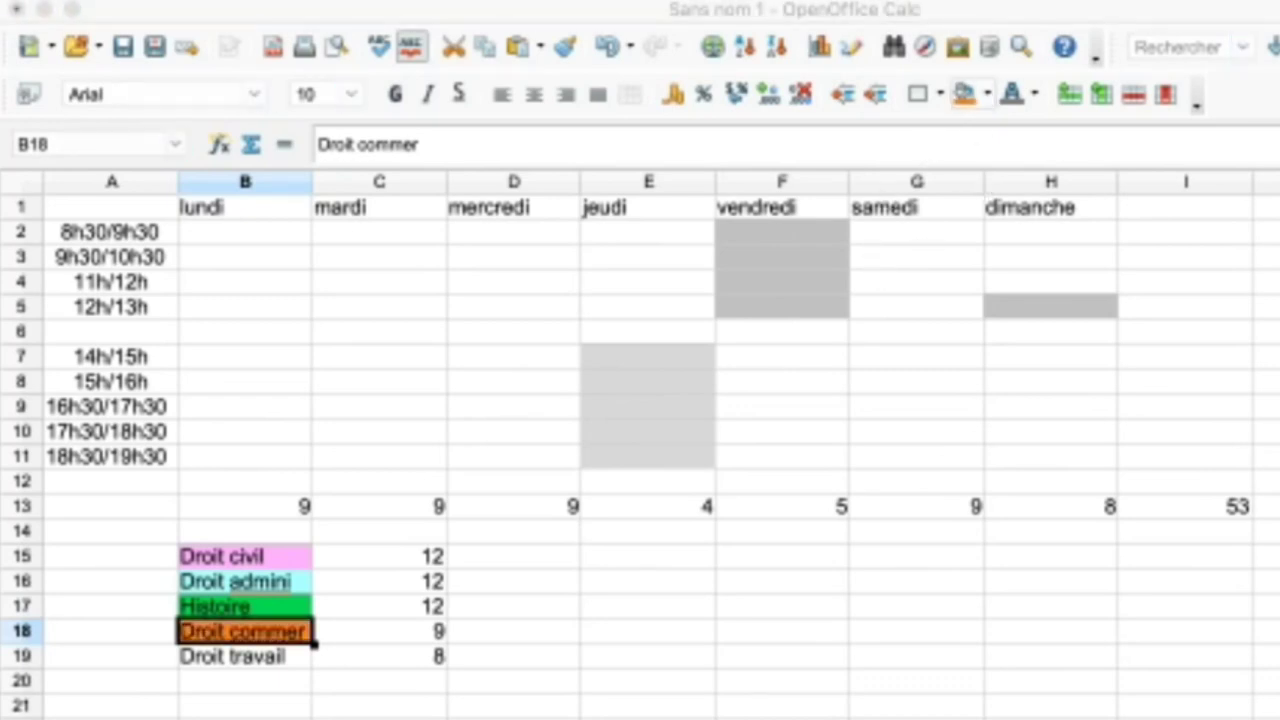
click(288, 662)
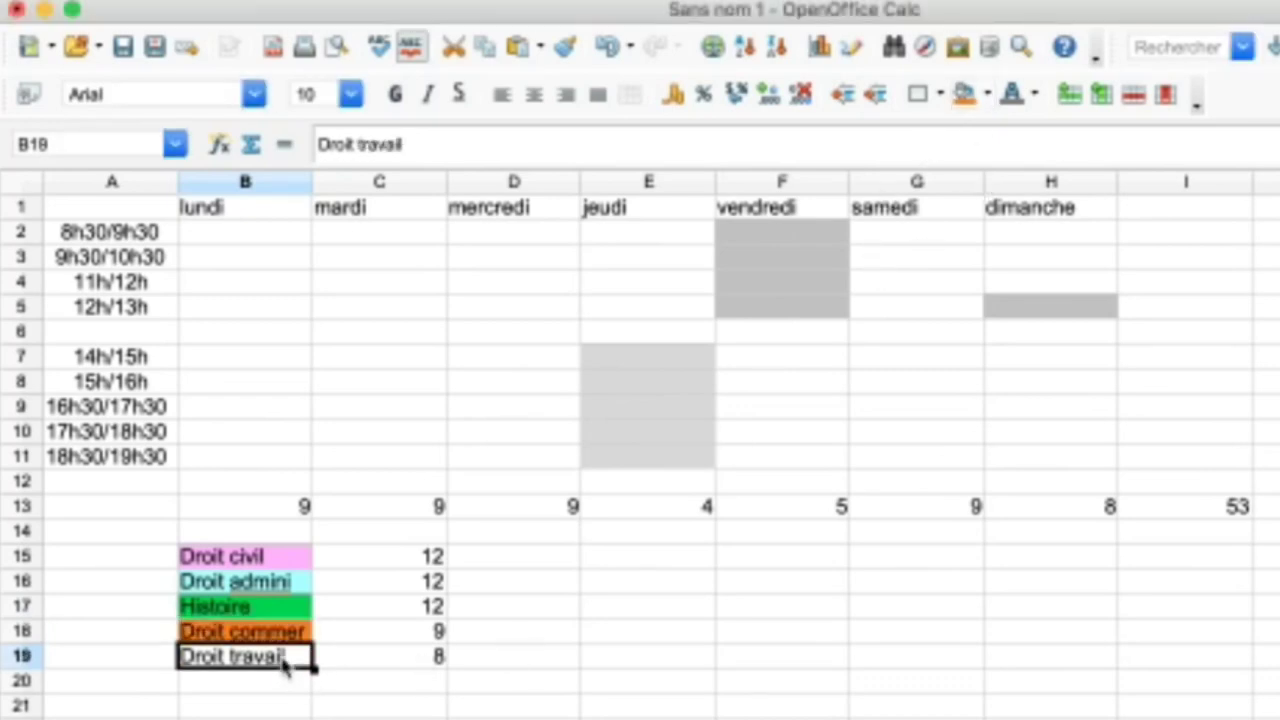
click(987, 94)
click(966, 220)
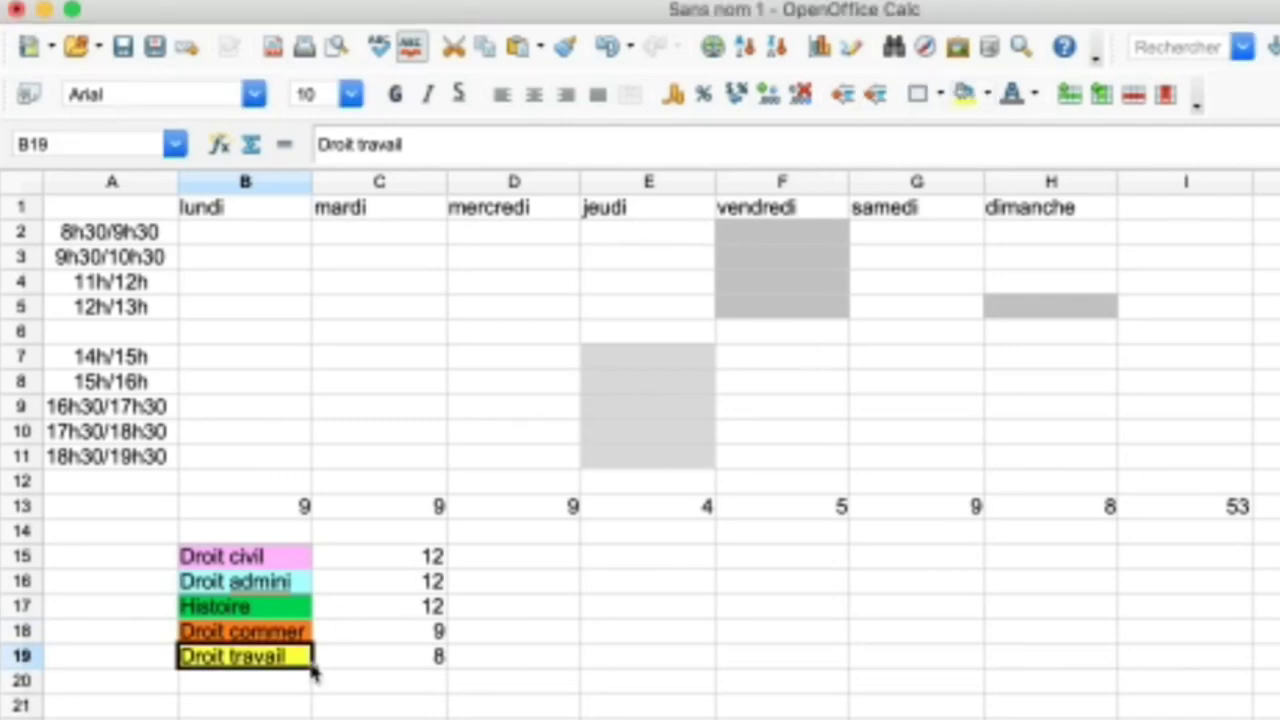
click(244, 558)
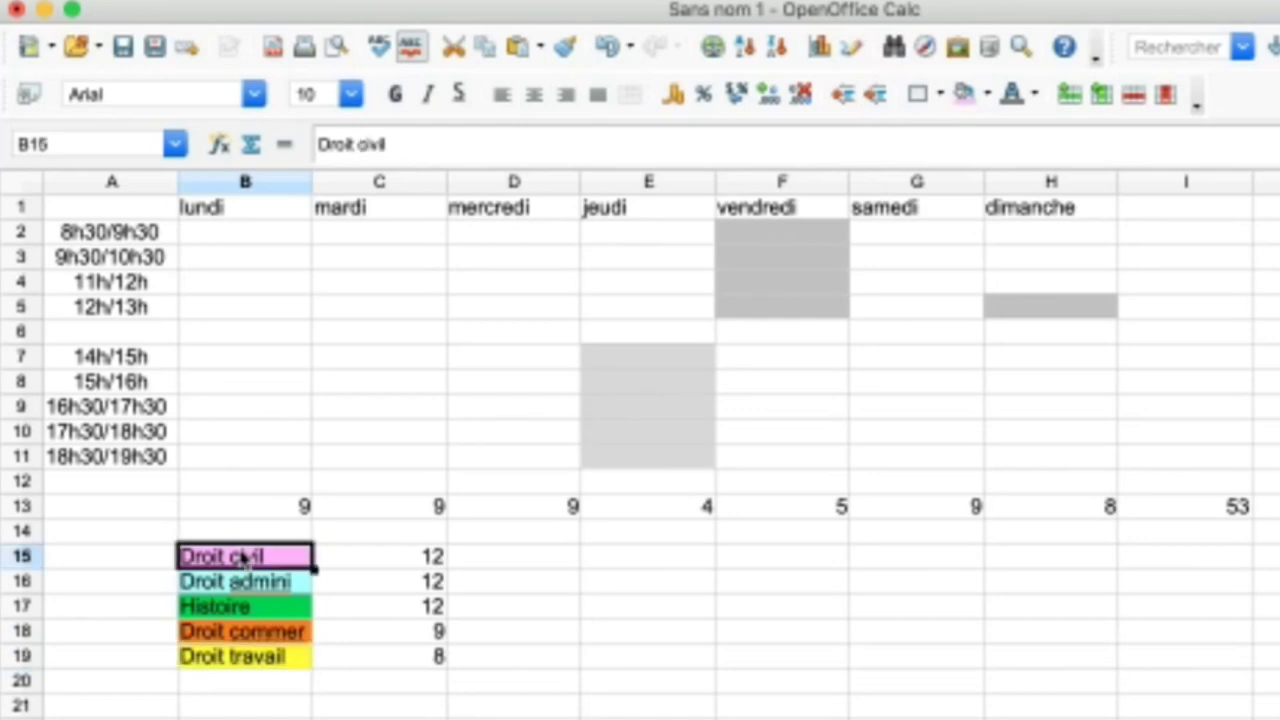
text(c)
key(BackSpace)
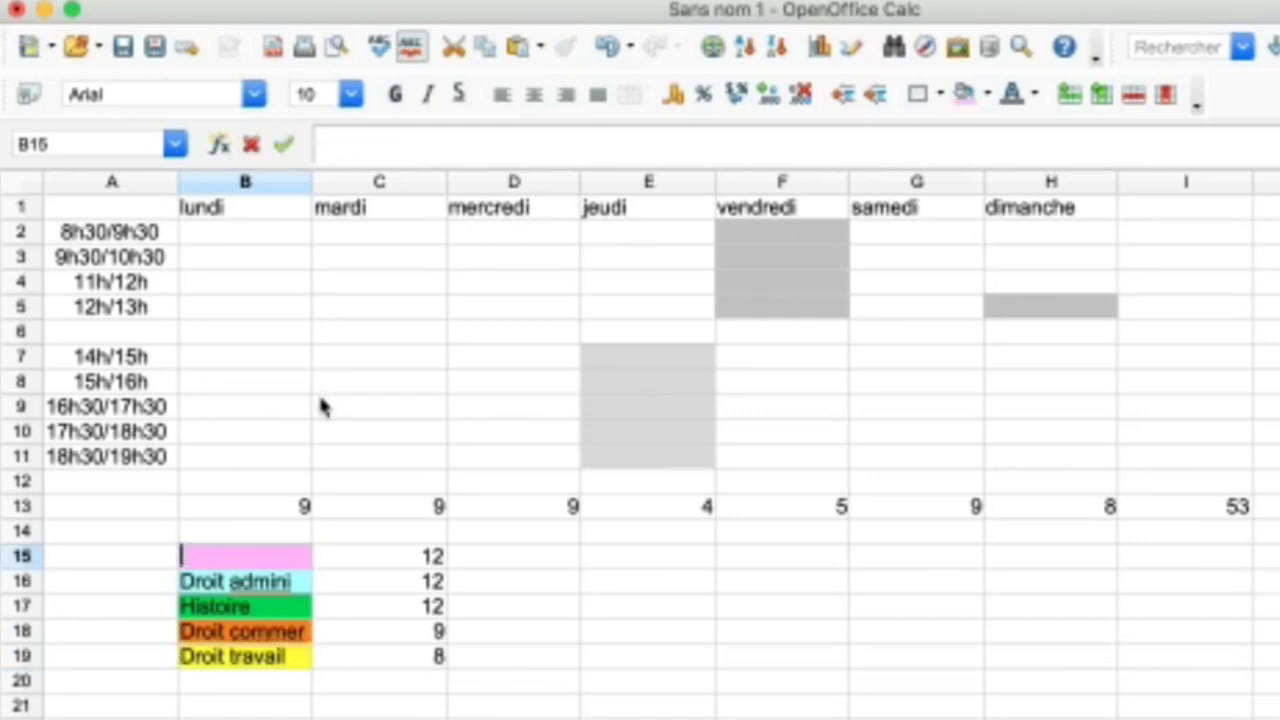
text(Droit civil)
key(Return)
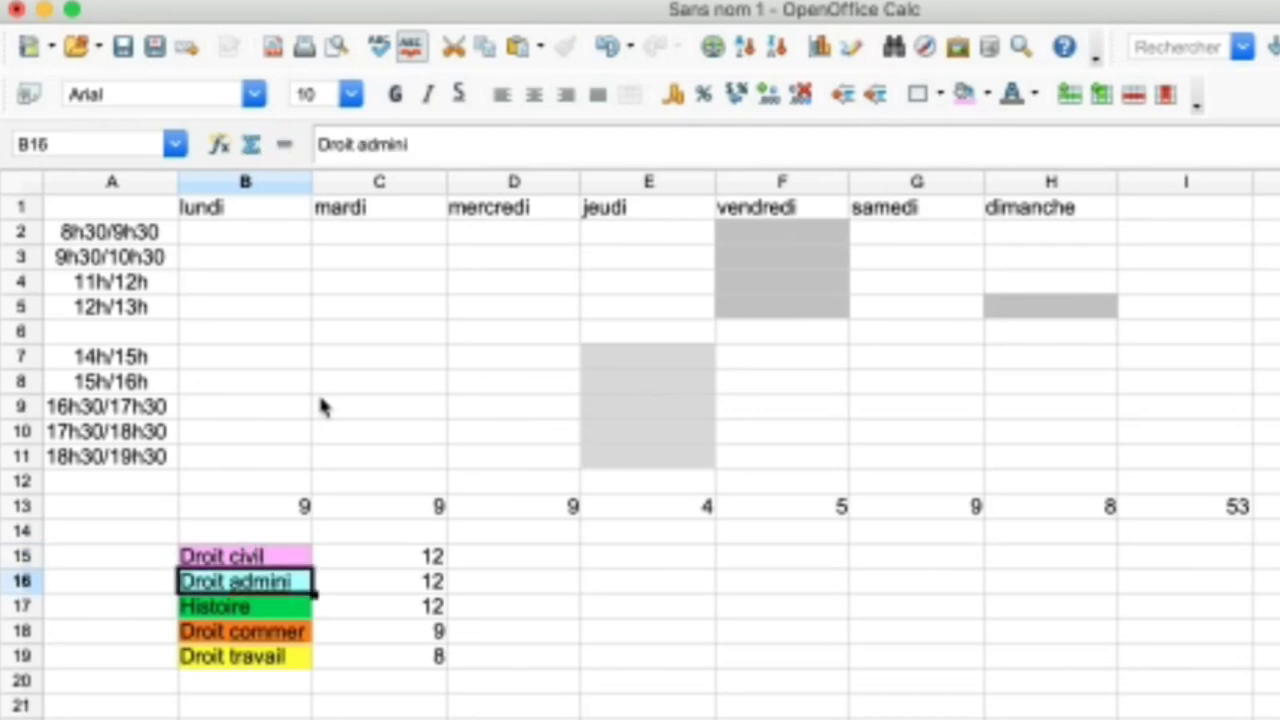
click(549, 563)
- Copy the pink Droit civil cell into Monday's first two slots (B2:B3) and Tuesday's 14h to 16h slots (C7:C8)
click(260, 565)
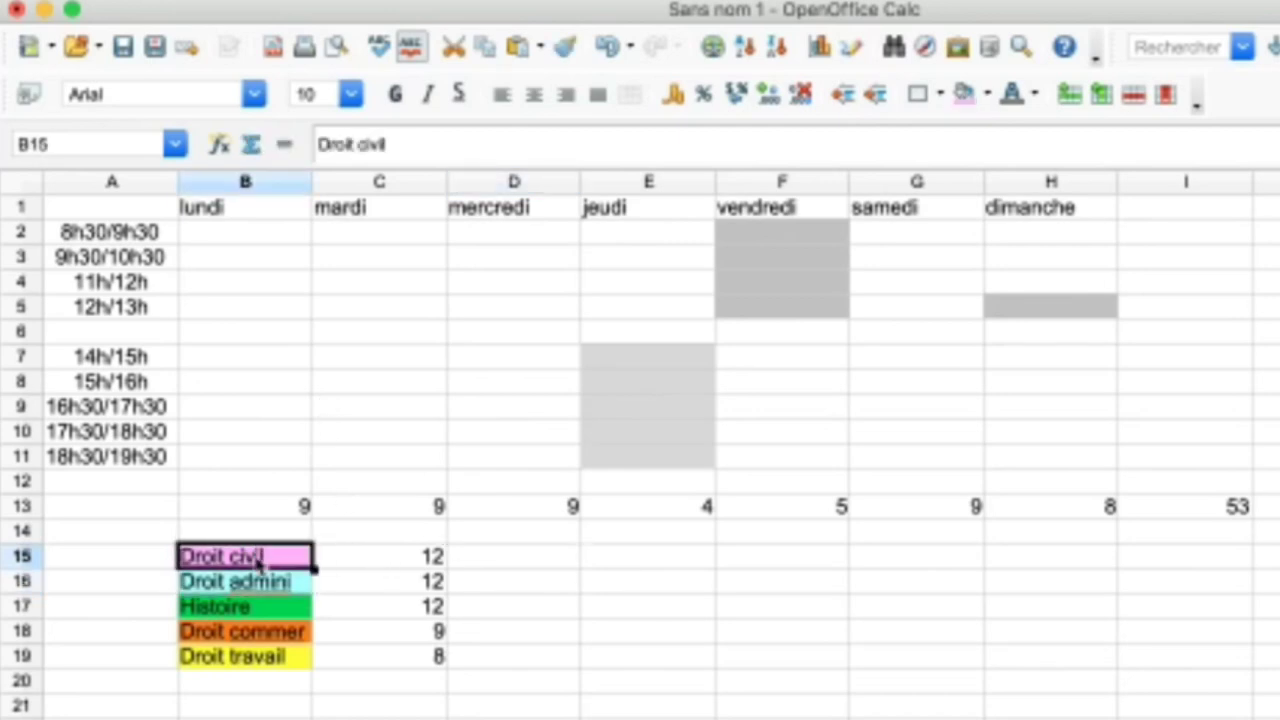
click(248, 238)
shift+click(241, 260)
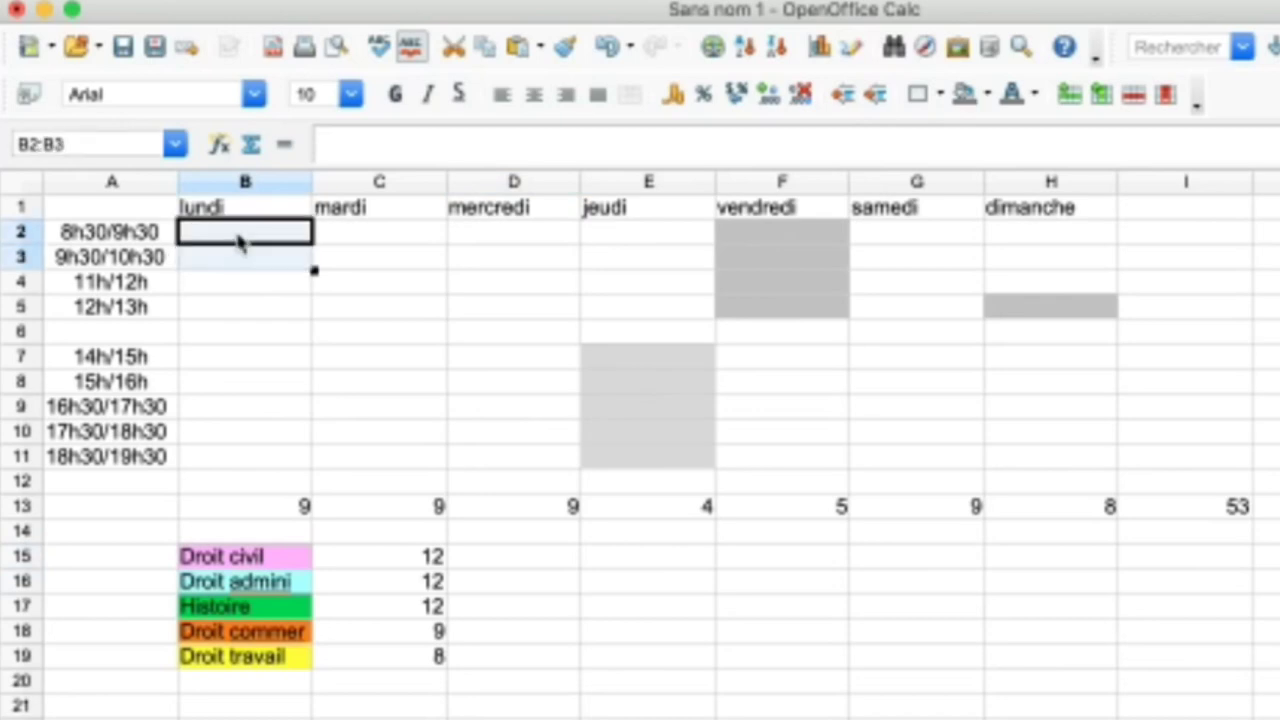
text(Droit civil Droit civil)
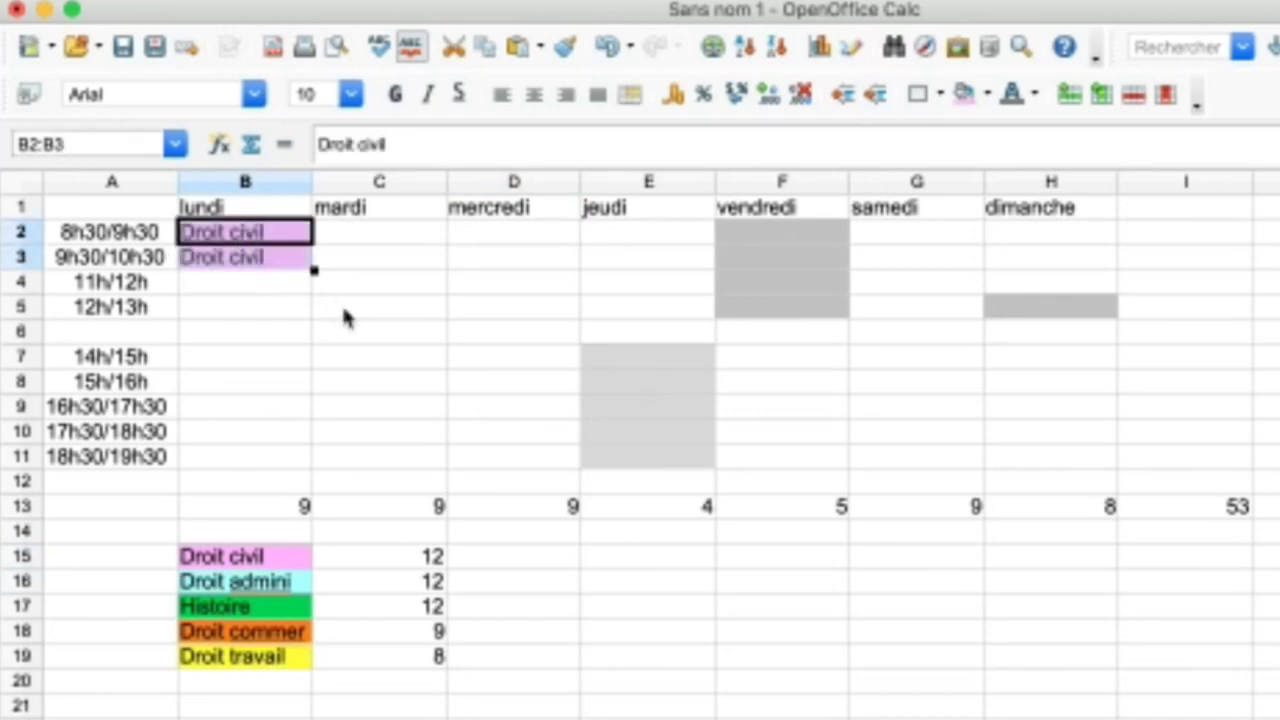
drag(340, 371, 340, 362)
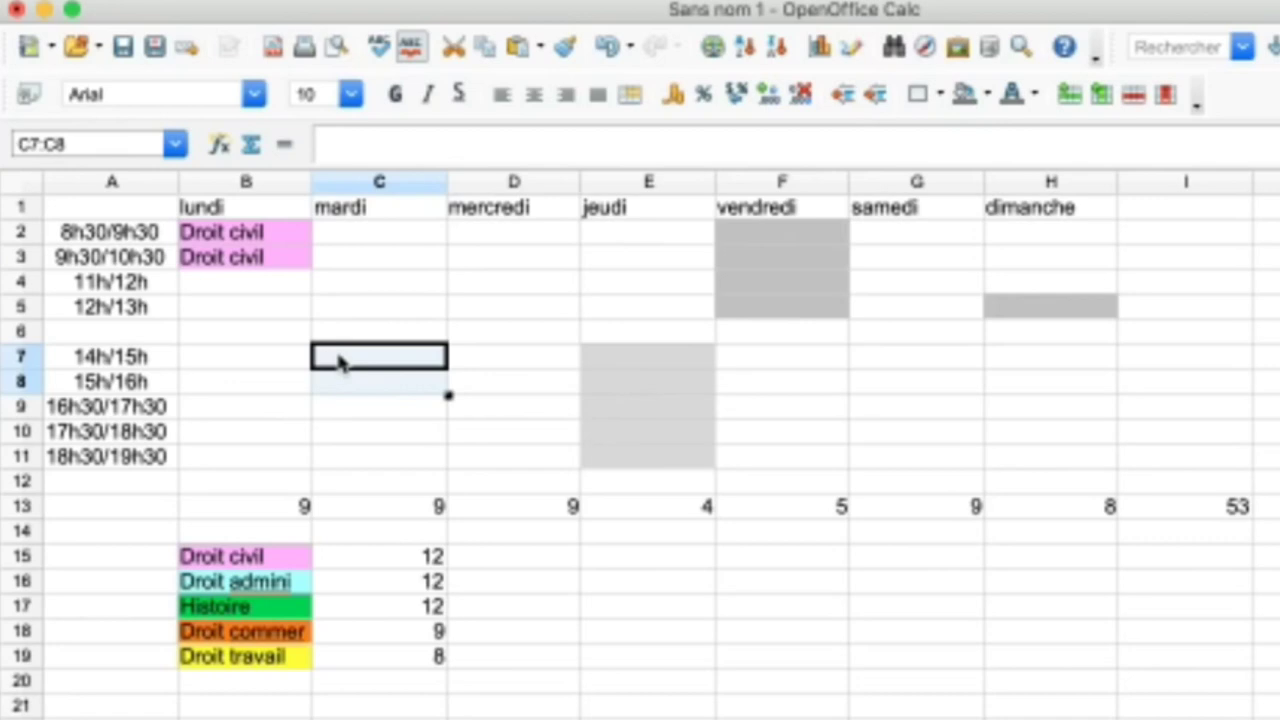
text(Droit civil Droit civil)
- Copy the turquoise Droit admini cell into Monday's 14h to 16h slots (B7:B8)
click(282, 584)
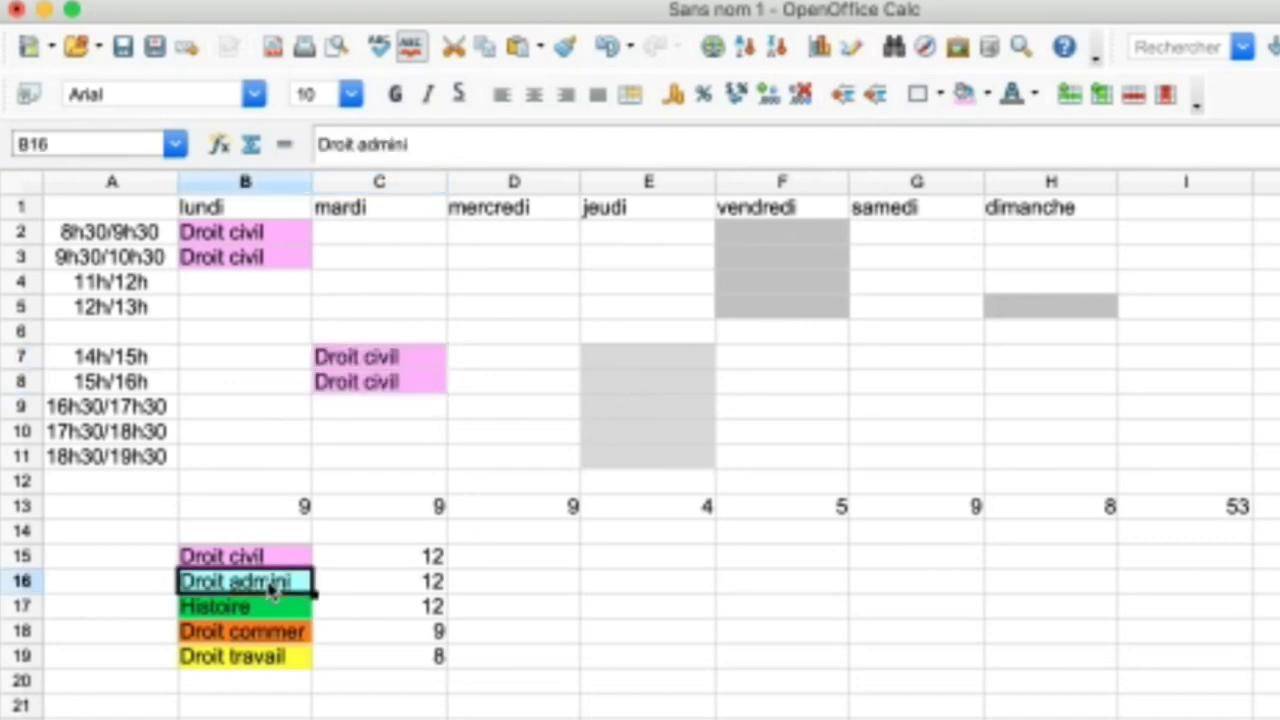
drag(205, 395, 206, 366)
text(Droit admini Droit admini)
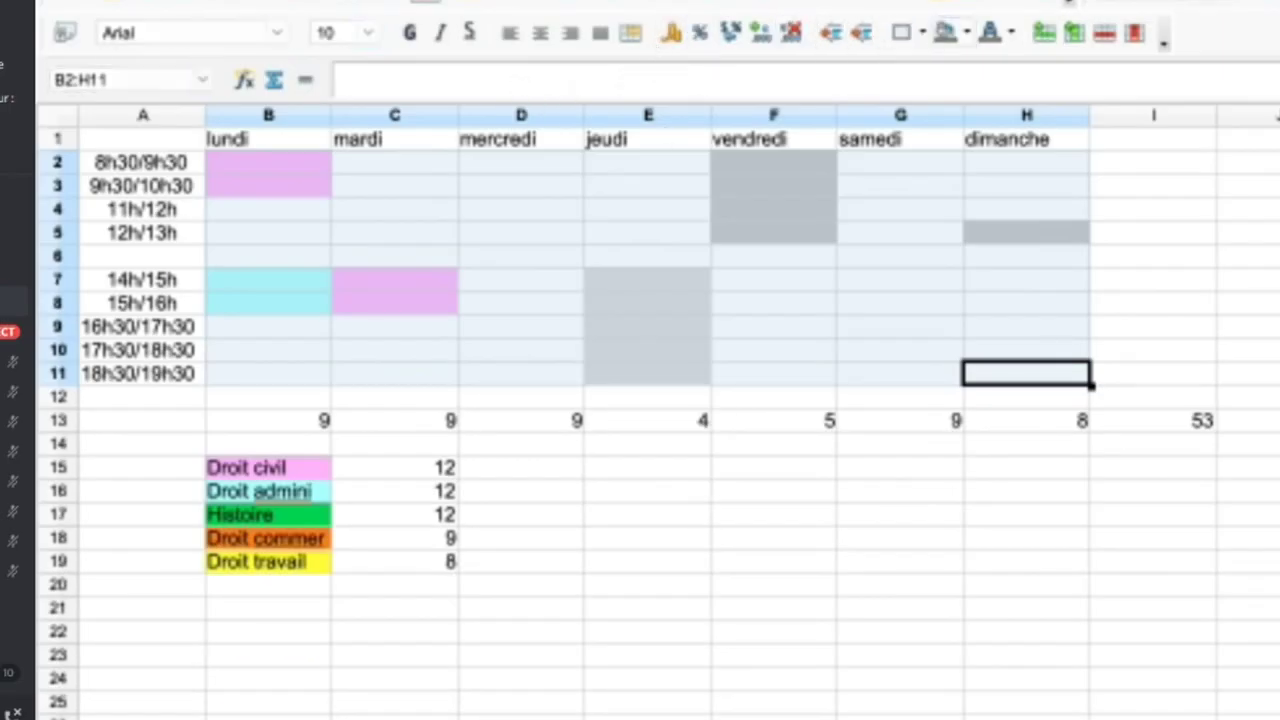
- Remove the background fill from the whole timetable grid B2:H11
click(951, 57)
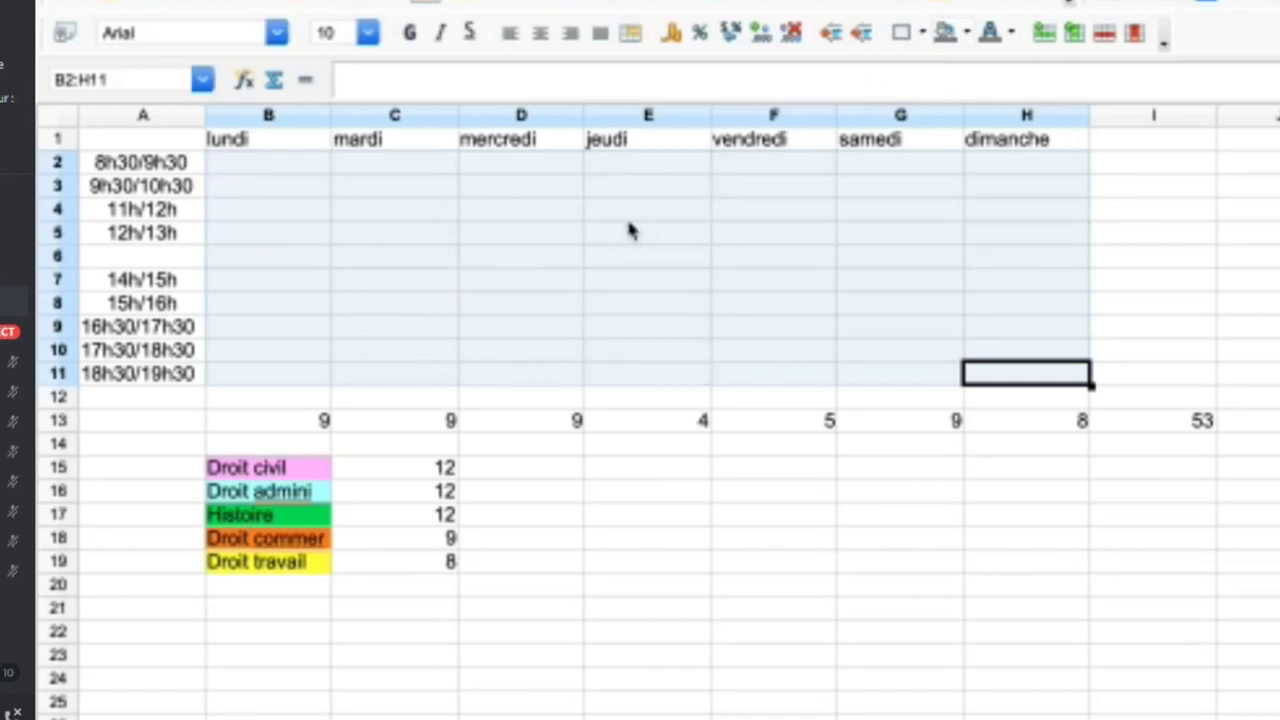
click(389, 277)
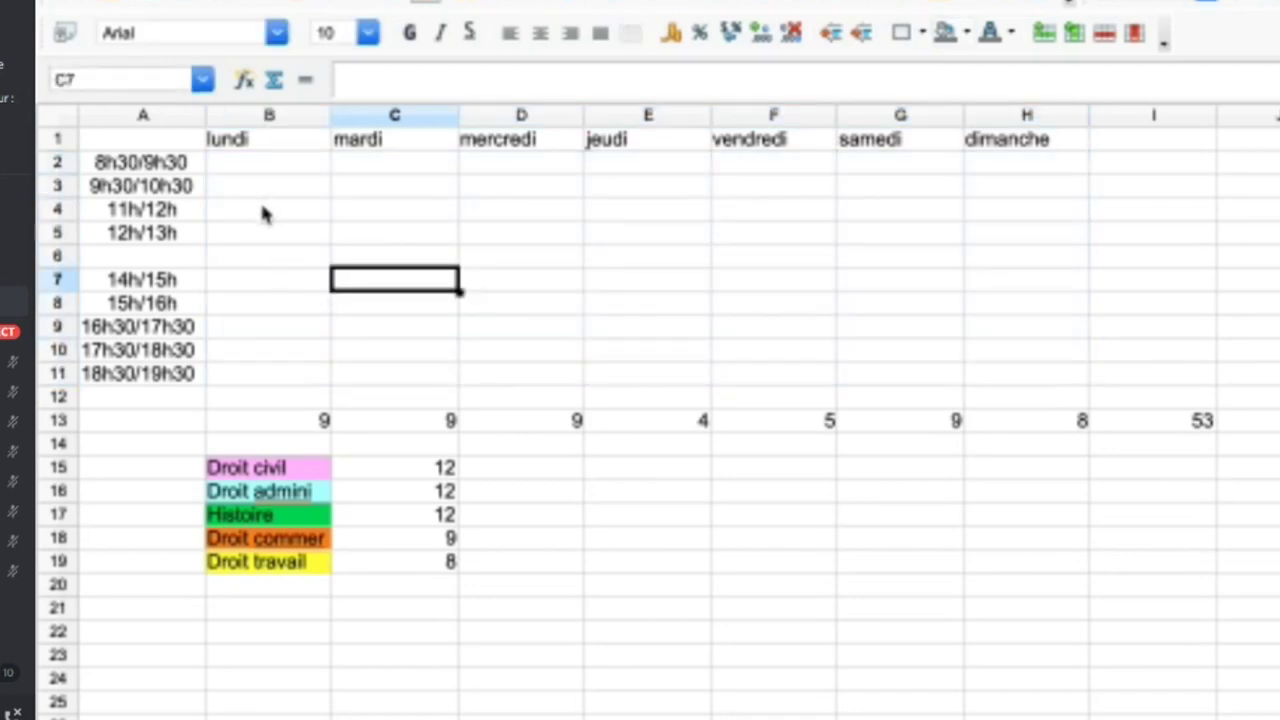
- Fill Monday's 11h to 13h slots (B4:B5) with bright pink and Tuesday's 14h to 16h slots (C7:C8) with blue
drag(260, 215, 257, 243)
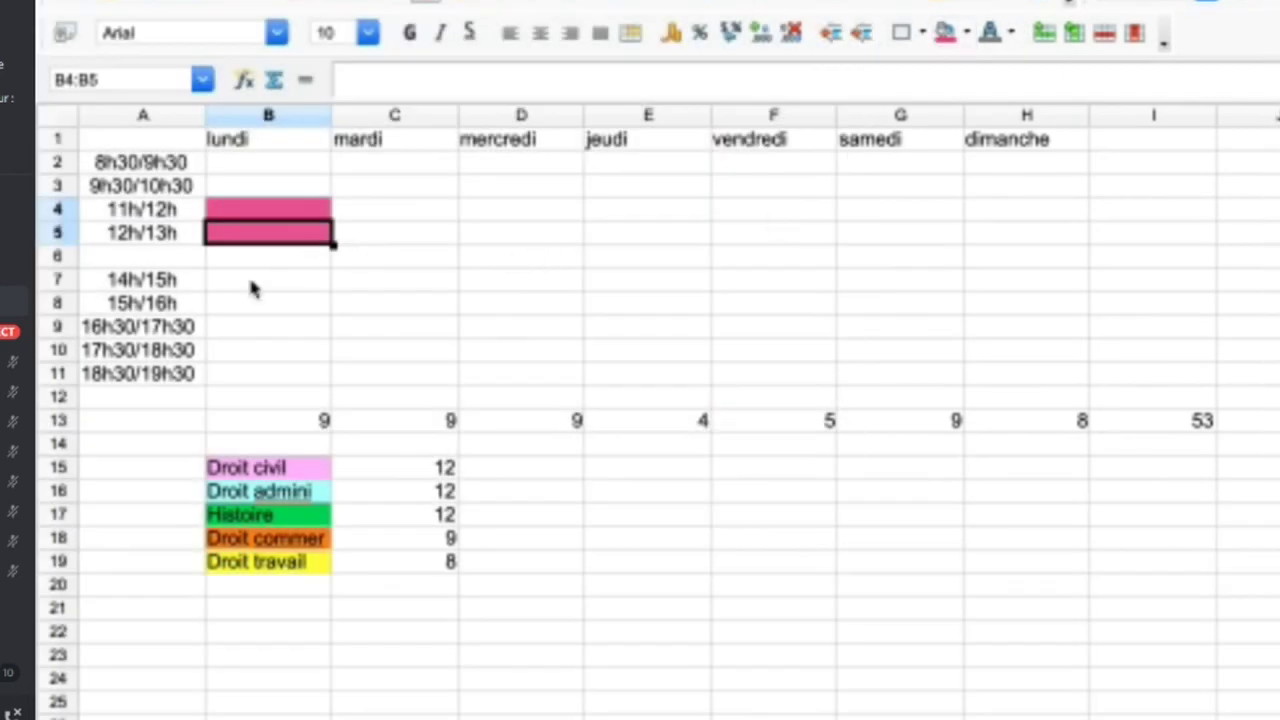
click(253, 285)
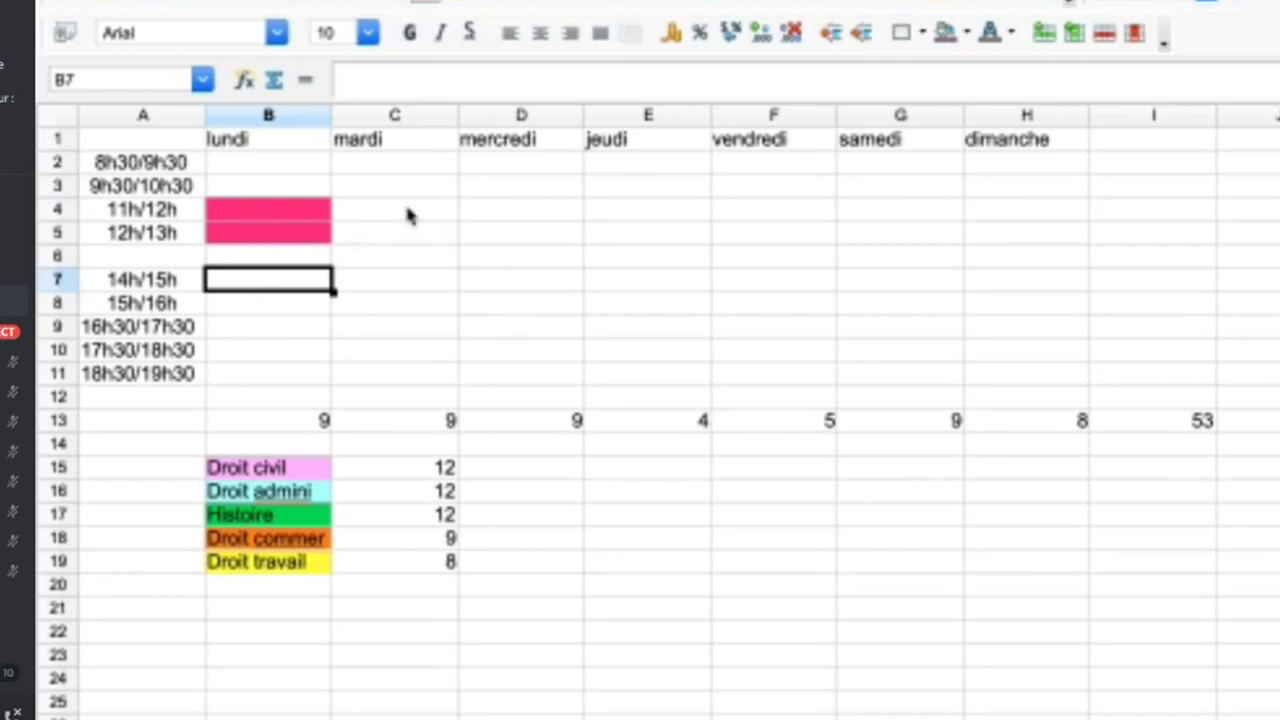
drag(409, 287, 409, 314)
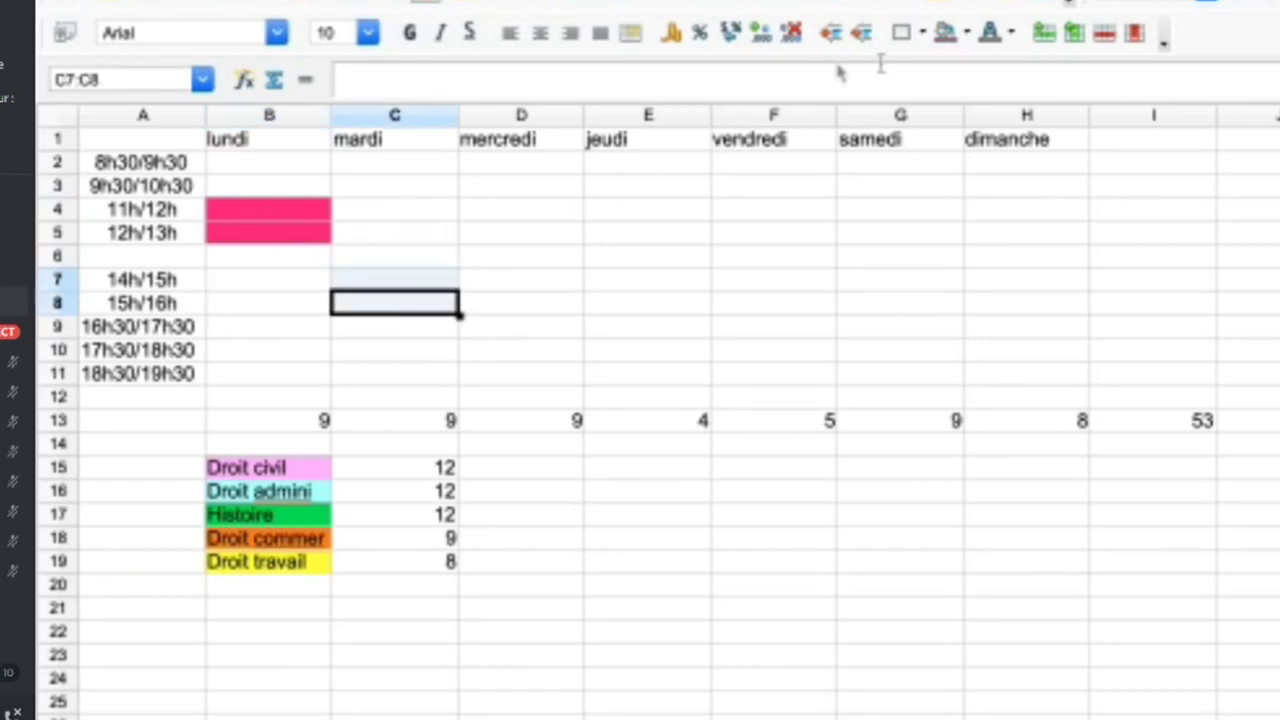
click(966, 36)
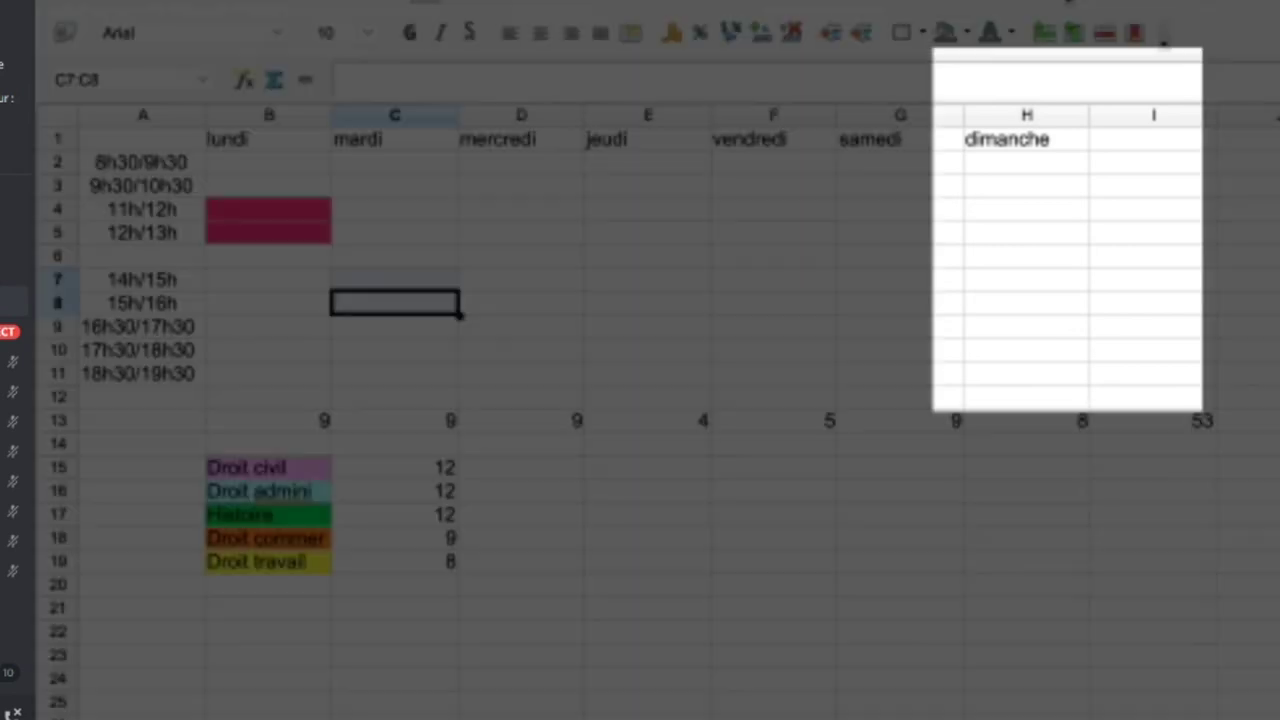
click(1024, 182)
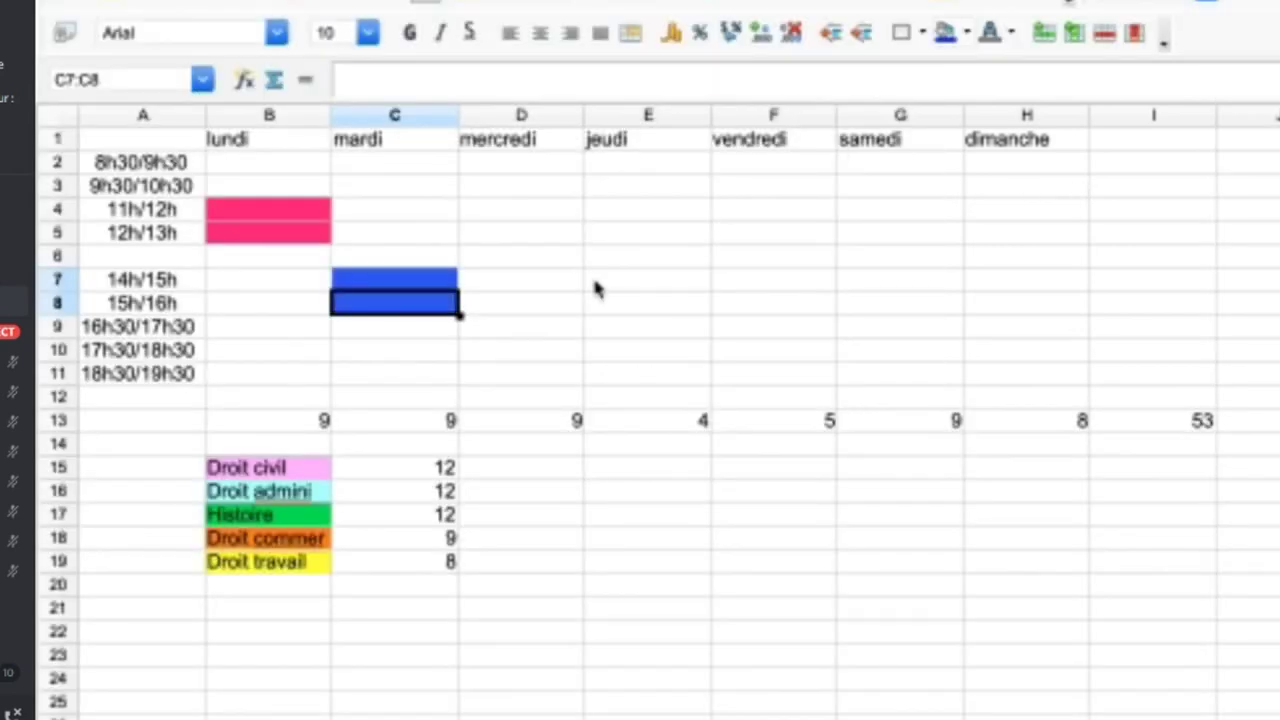
- Fill B9:B13 under lundi and C2:C3 under mardi with light turquoise
click(294, 353)
drag(287, 328, 263, 417)
click(966, 36)
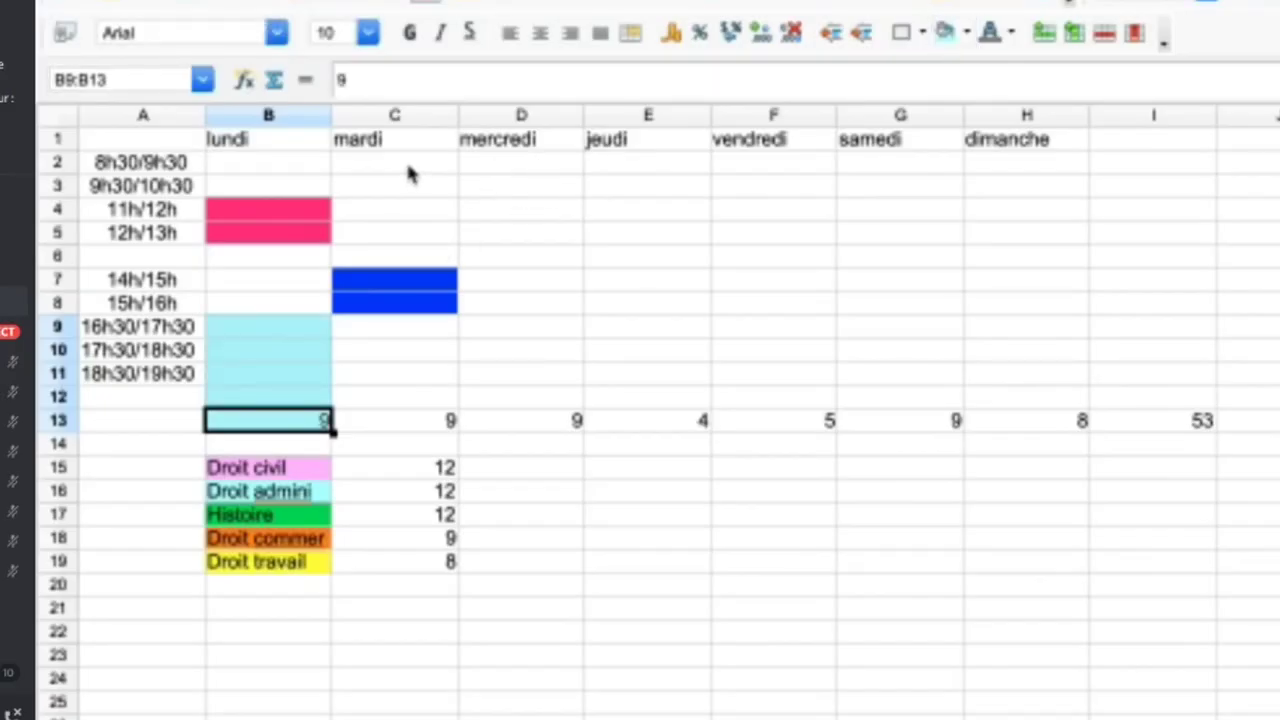
drag(409, 171, 414, 192)
click(968, 36)
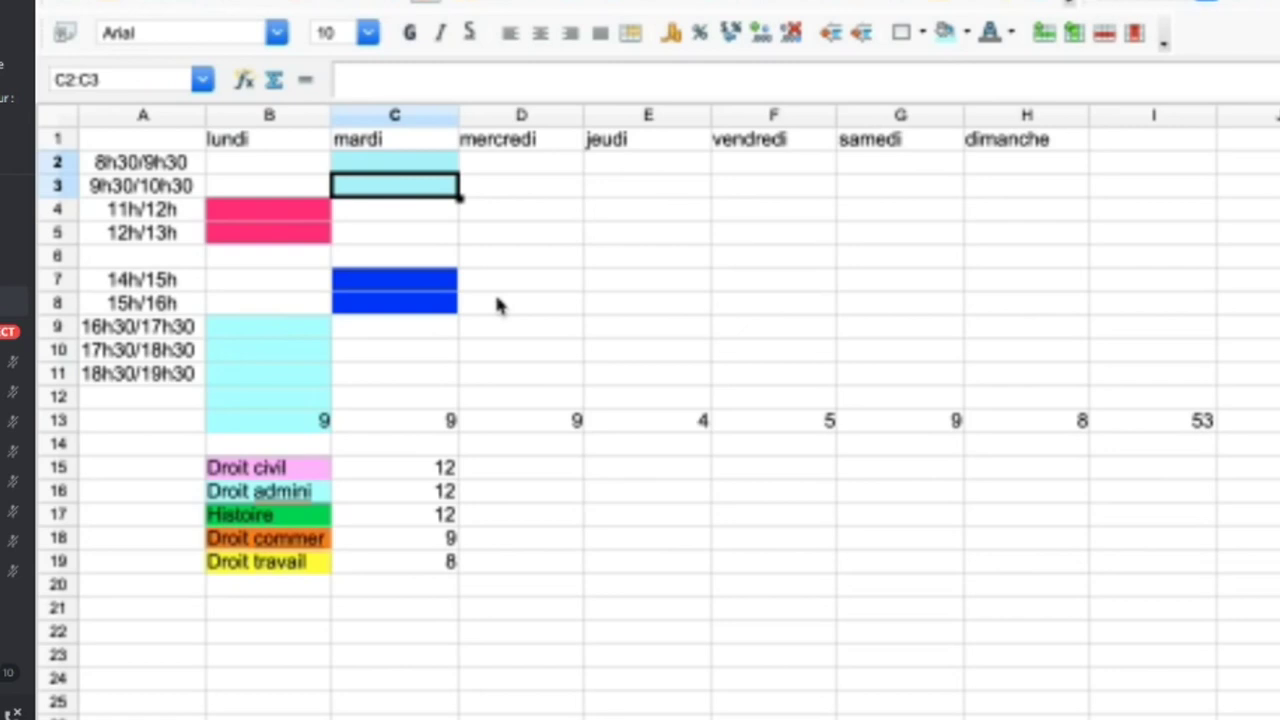